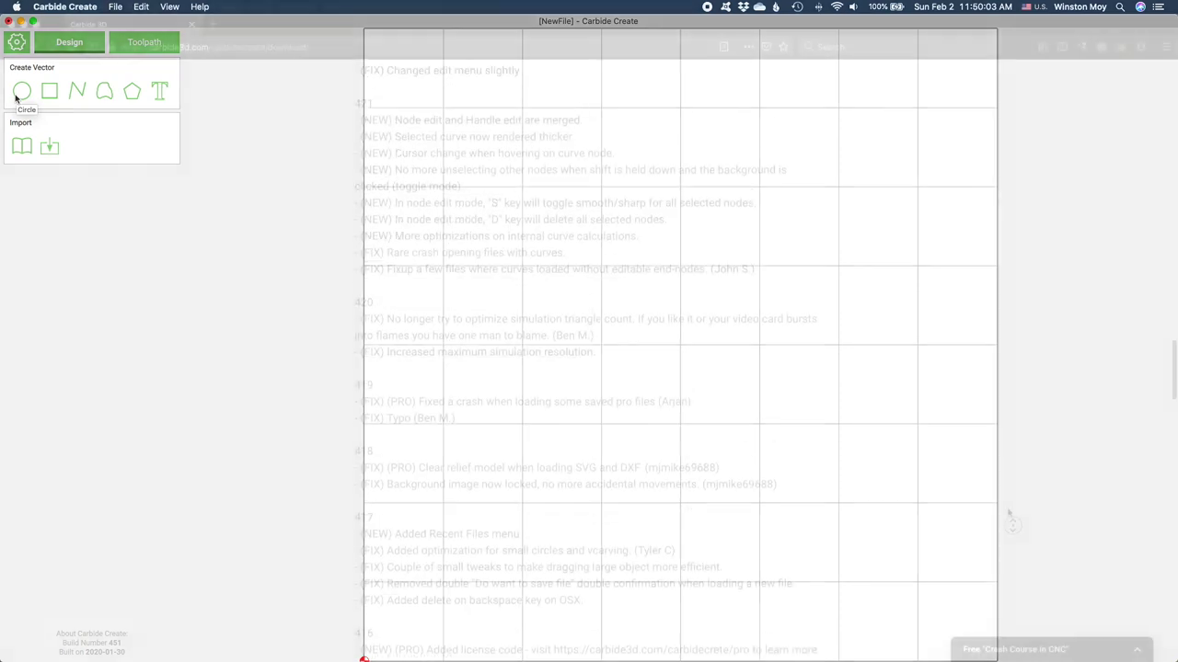
- Scroll the download page back to its top, then launch Carbide Create from system search
{"action": "scroll", "coordinate": [1009, 513], "scroll_direction": "up", "scroll_amount": 4}
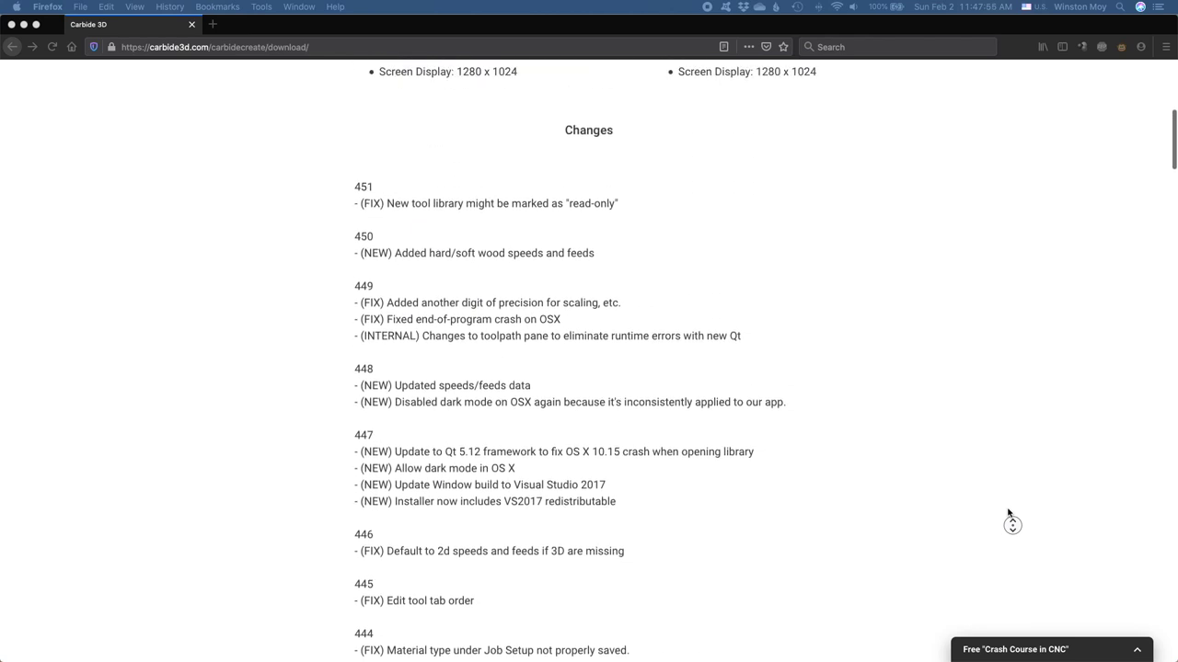
{"action": "left_click", "coordinate": [1009, 513]}
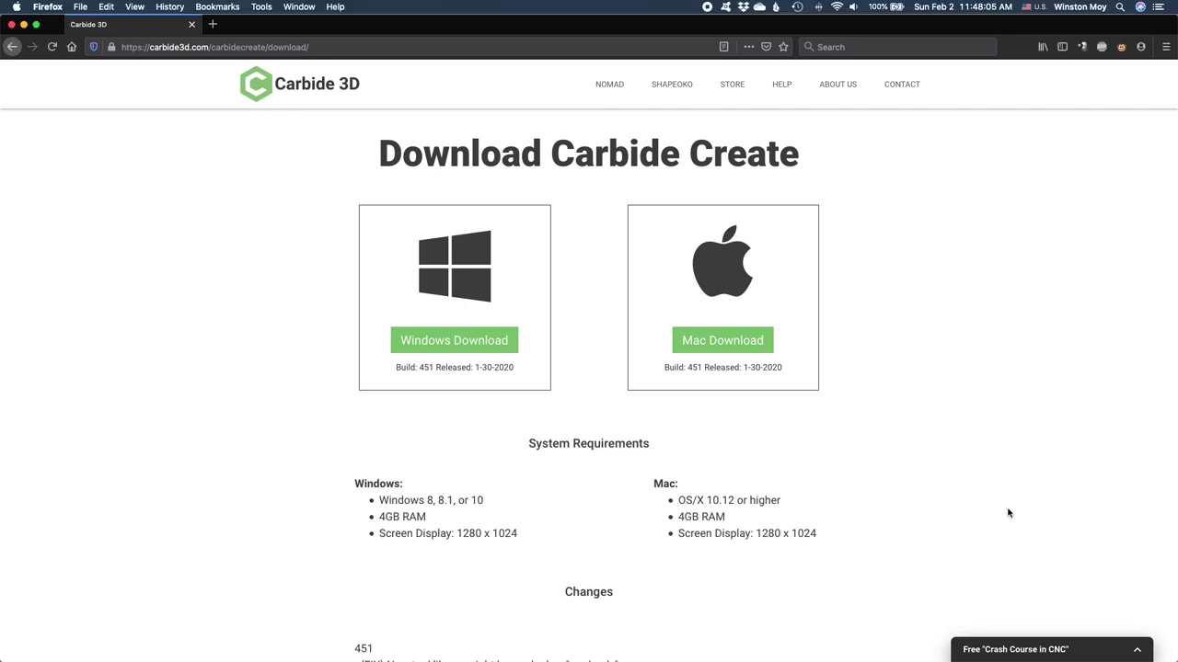
{"action": "key", "text": "super+space"}
{"action": "type", "text": "create"}
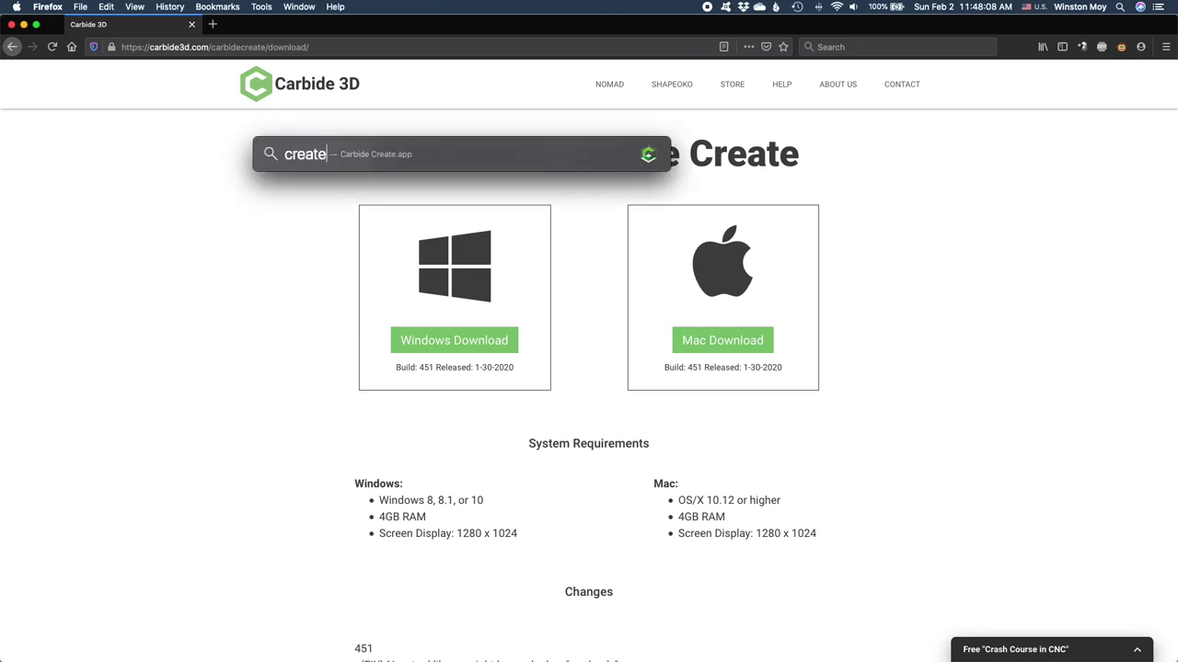
{"action": "key", "text": "Return"}
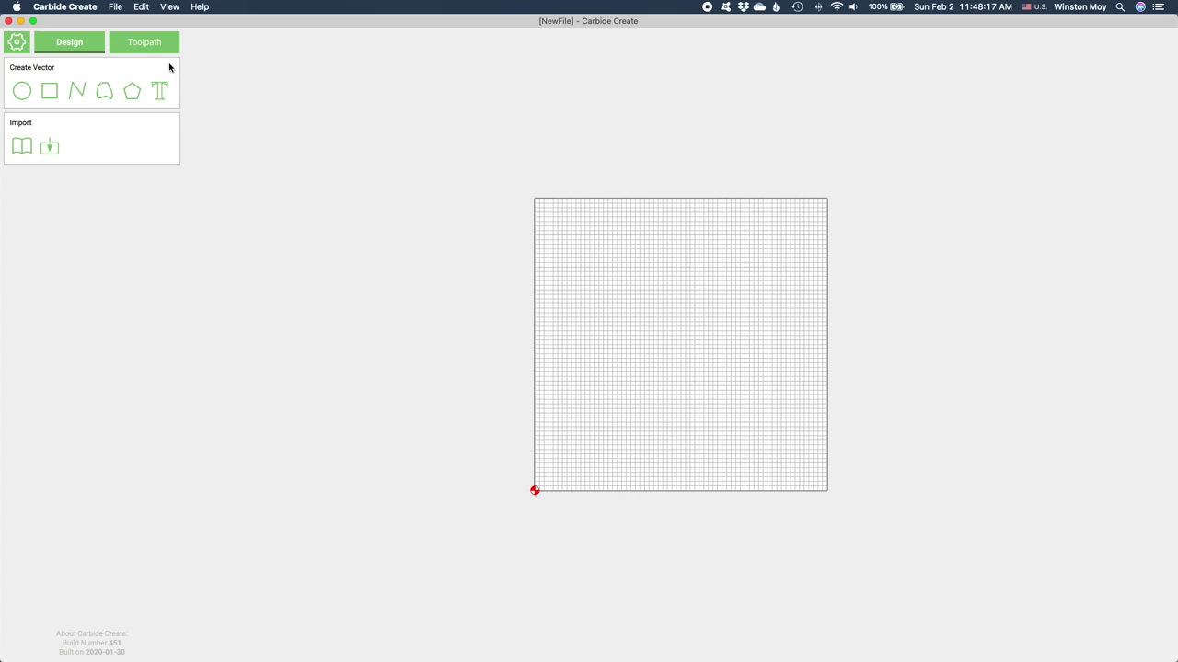
- Open Job Setup for the new file, showing the default 16 x 16 in stock
{"action": "left_click", "coordinate": [18, 42]}
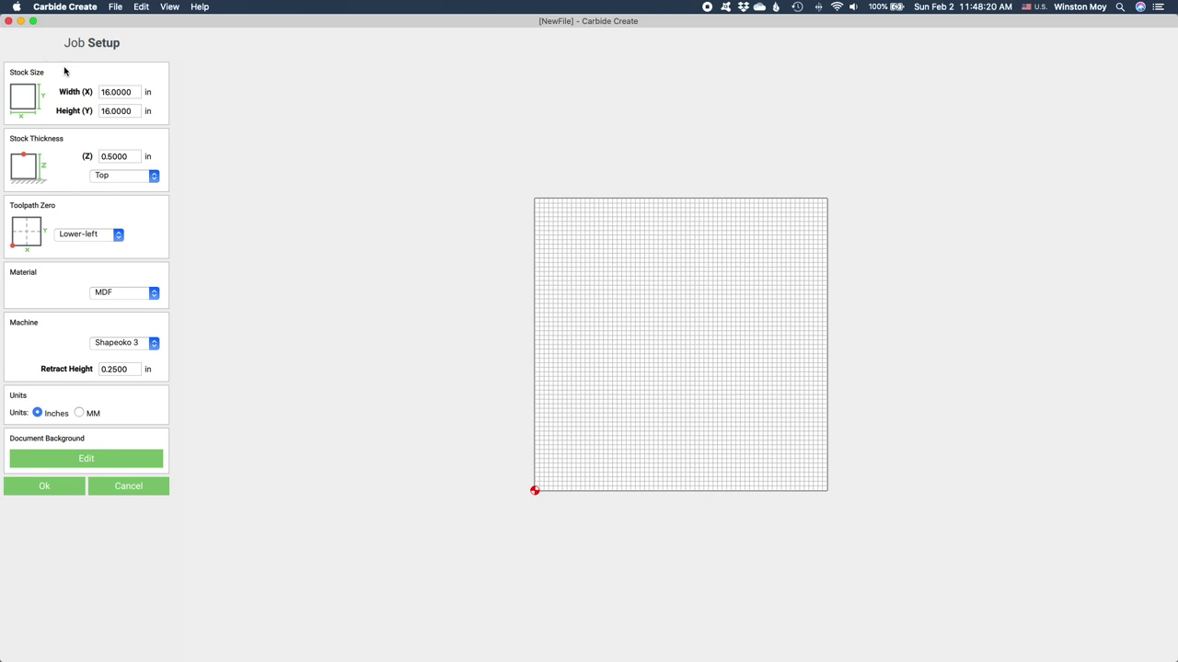
- Make the stock 4 x 4 in and 0.25 in thick, with Z zero at the Bottom
{"action": "double_click", "coordinate": [135, 92]}
{"action": "type", "text": "4"}
{"action": "key", "text": "Tab"}
{"action": "type", "text": "4"}
{"action": "double_click", "coordinate": [137, 157]}
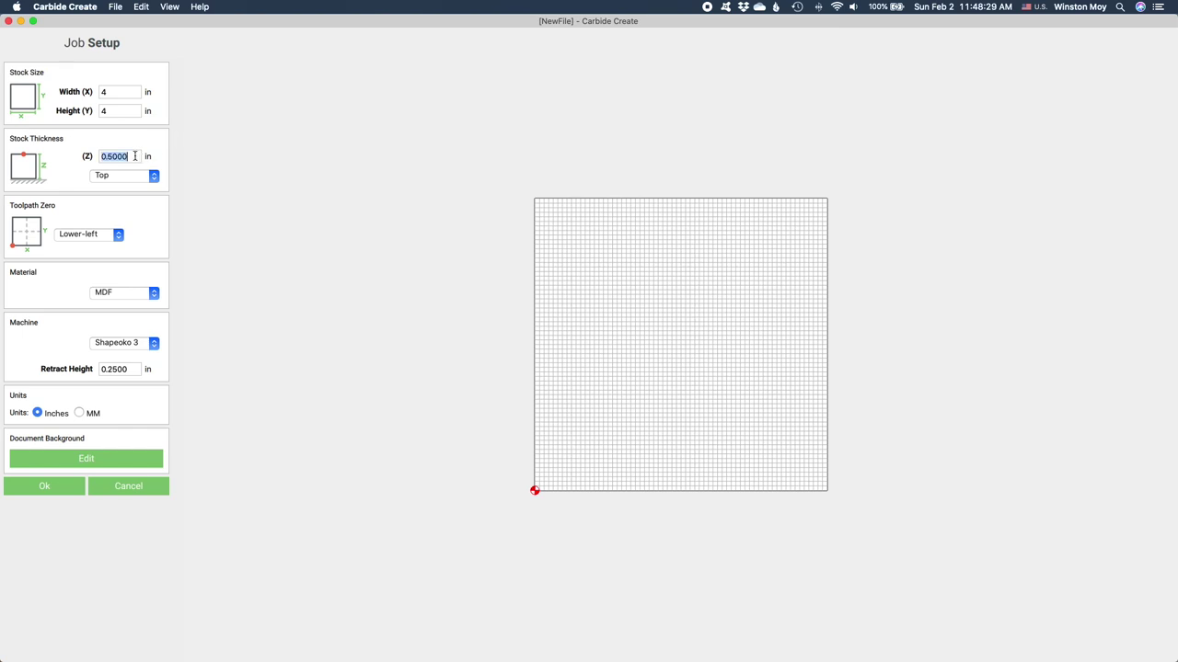
{"action": "type", "text": "0.25"}
{"action": "left_click", "coordinate": [154, 176]}
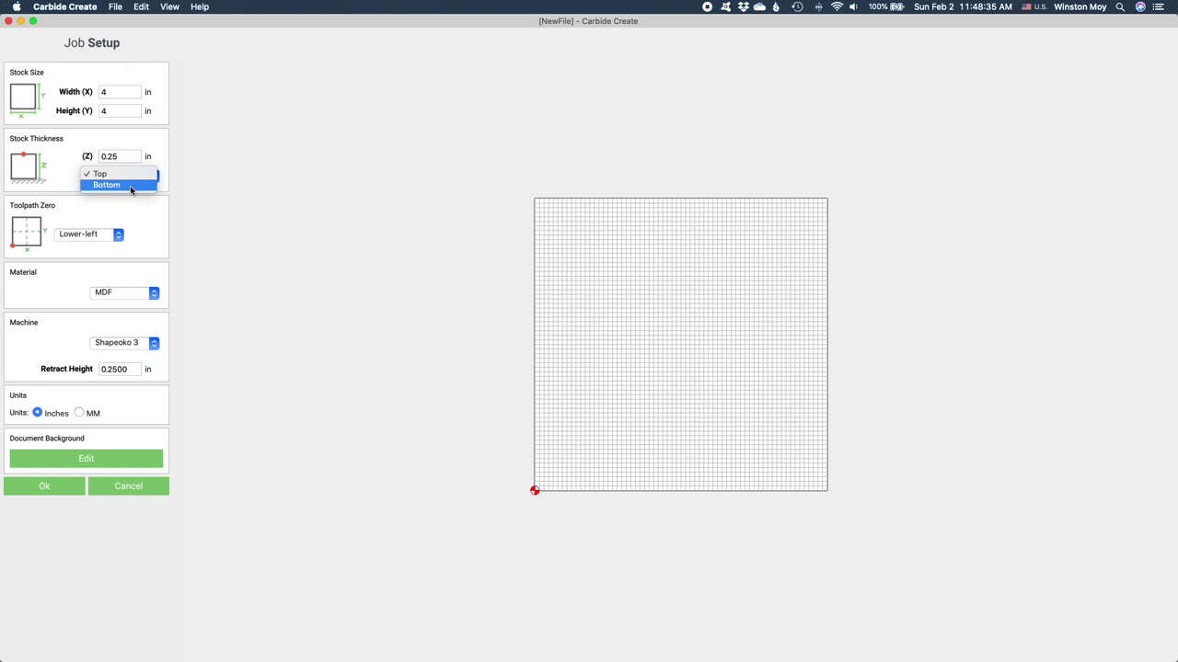
{"action": "left_click", "coordinate": [131, 187]}
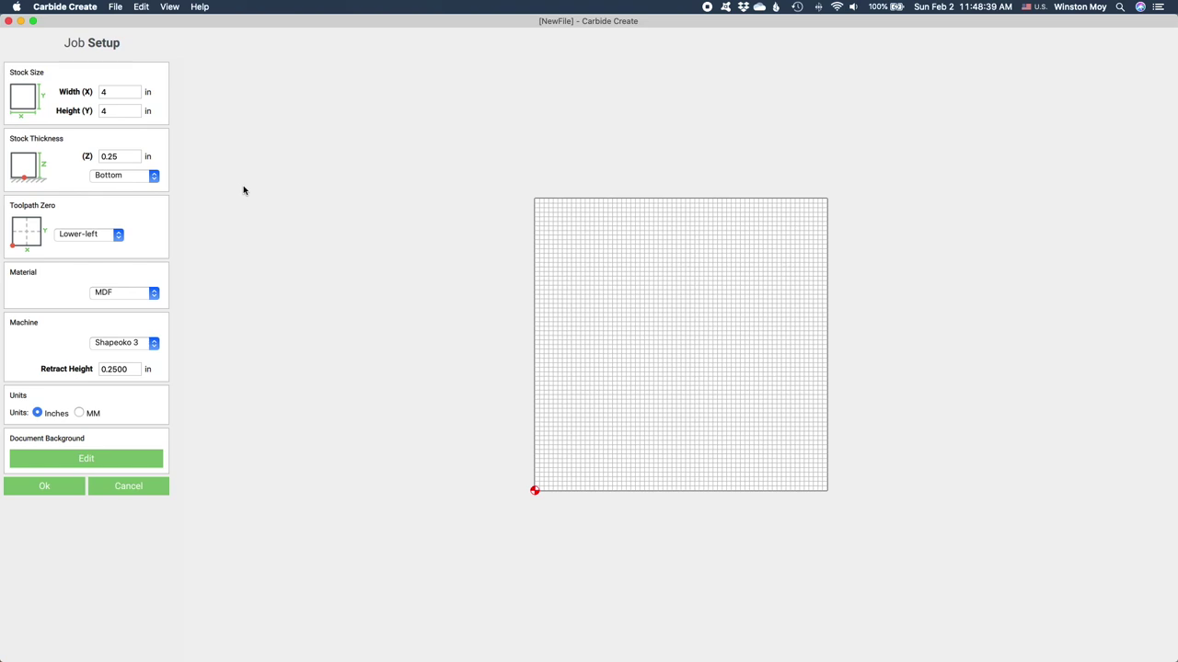
- Keep Lower-left toolpath zero and Shapeoko 3, choose Hardwood, and set retract height to 0.05 in
{"action": "left_click", "coordinate": [119, 237]}
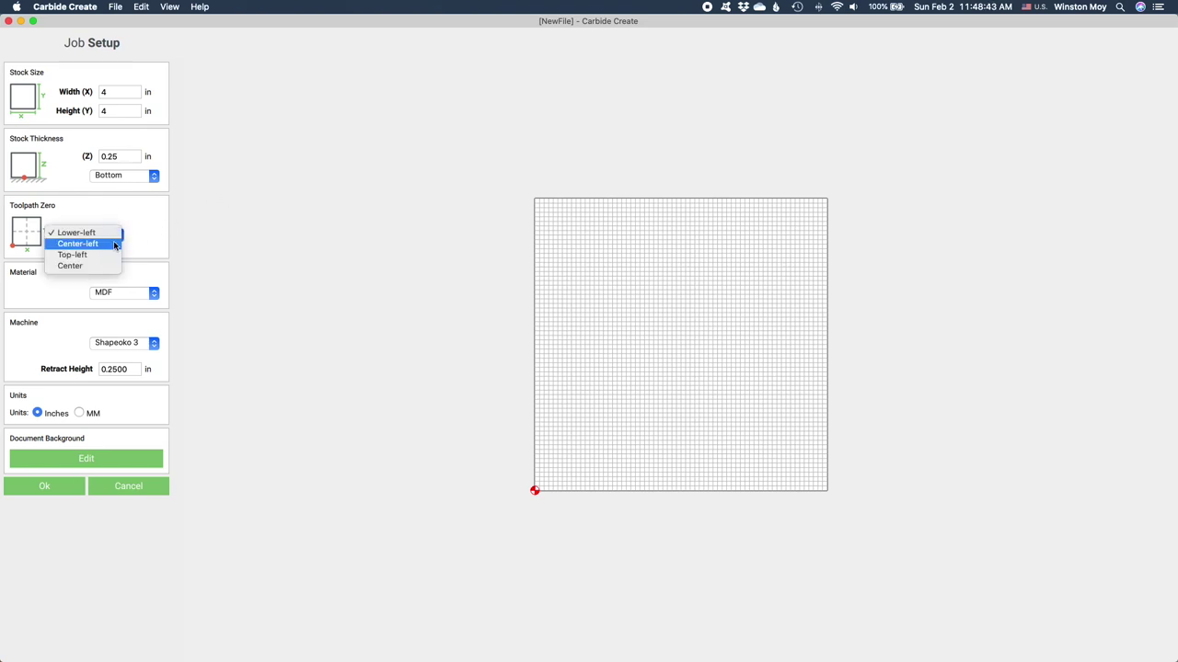
{"action": "left_click", "coordinate": [118, 232]}
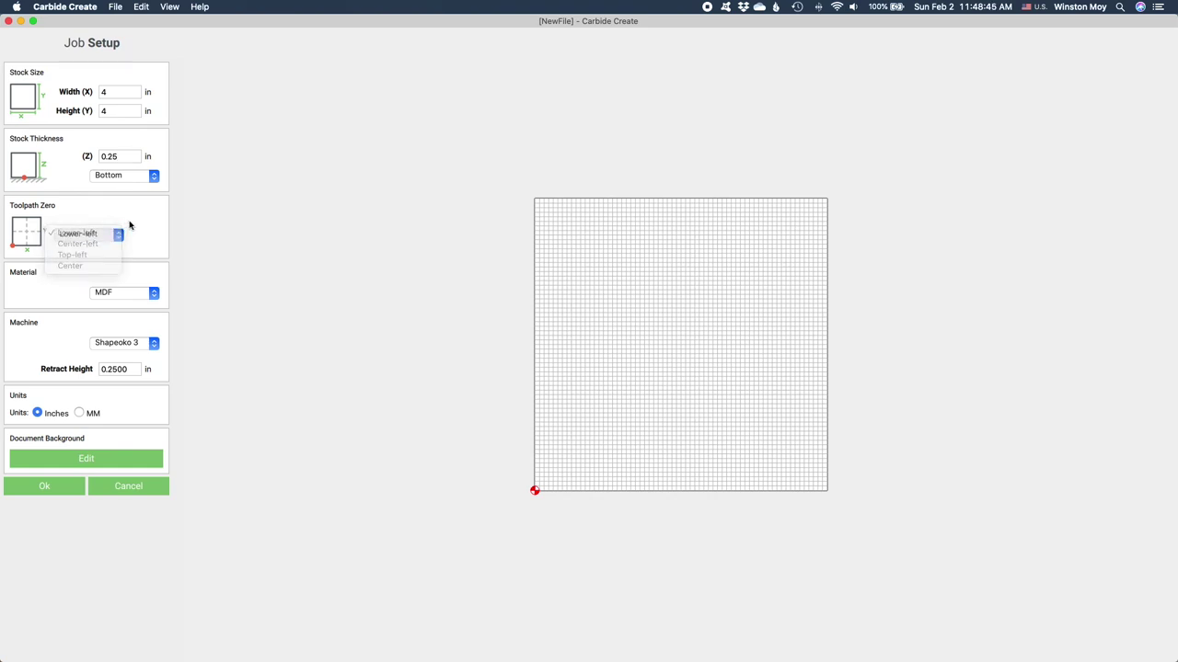
{"action": "left_click", "coordinate": [154, 295]}
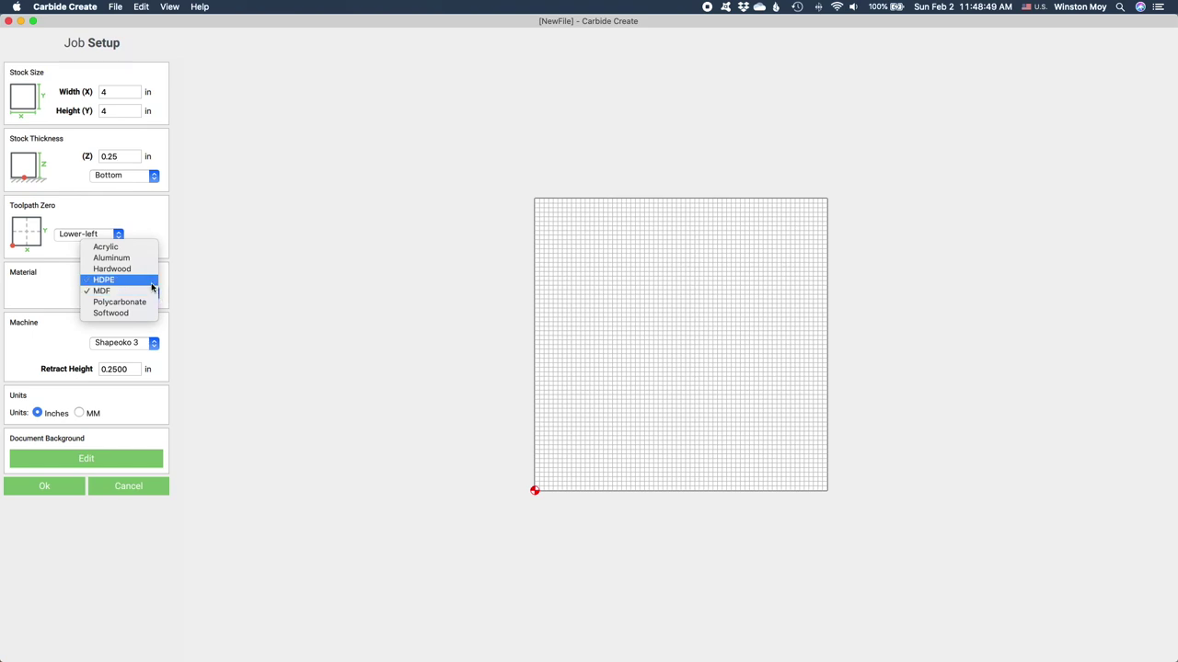
{"action": "left_click", "coordinate": [151, 269]}
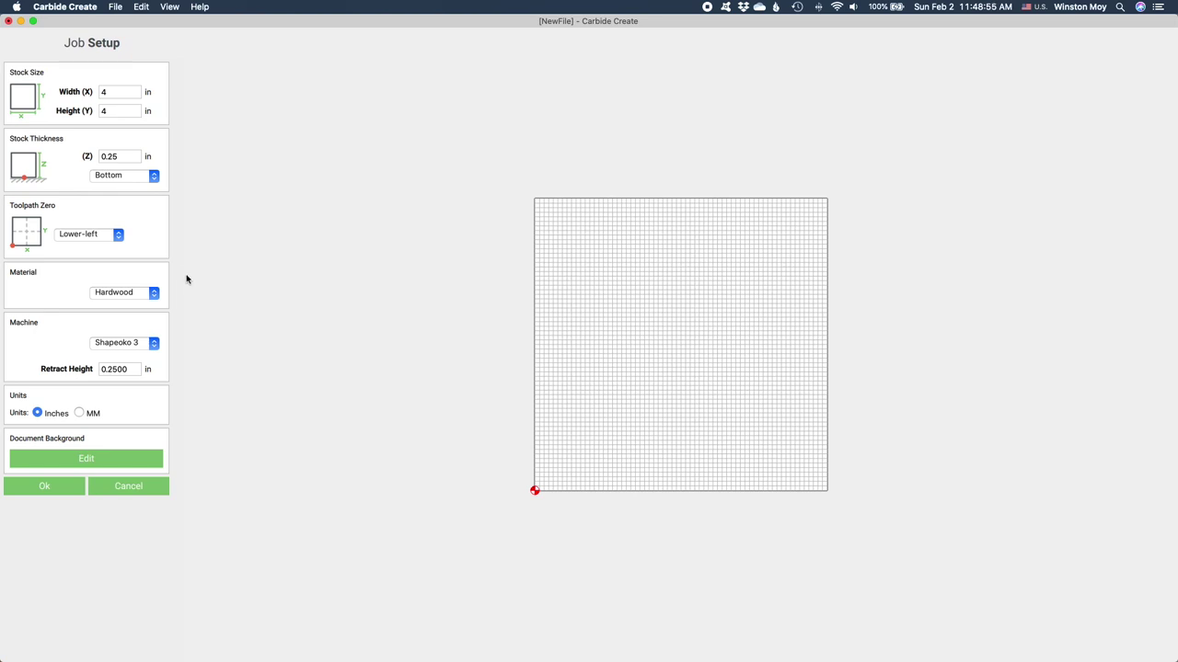
{"action": "left_click", "coordinate": [154, 344]}
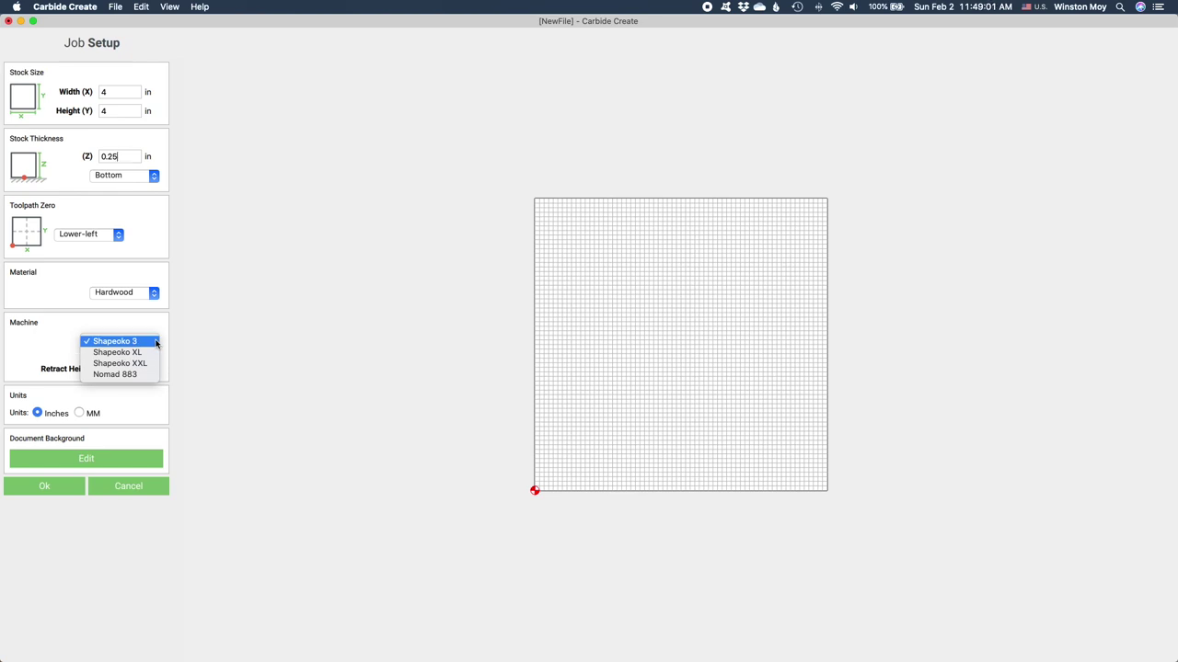
{"action": "left_click", "coordinate": [157, 342]}
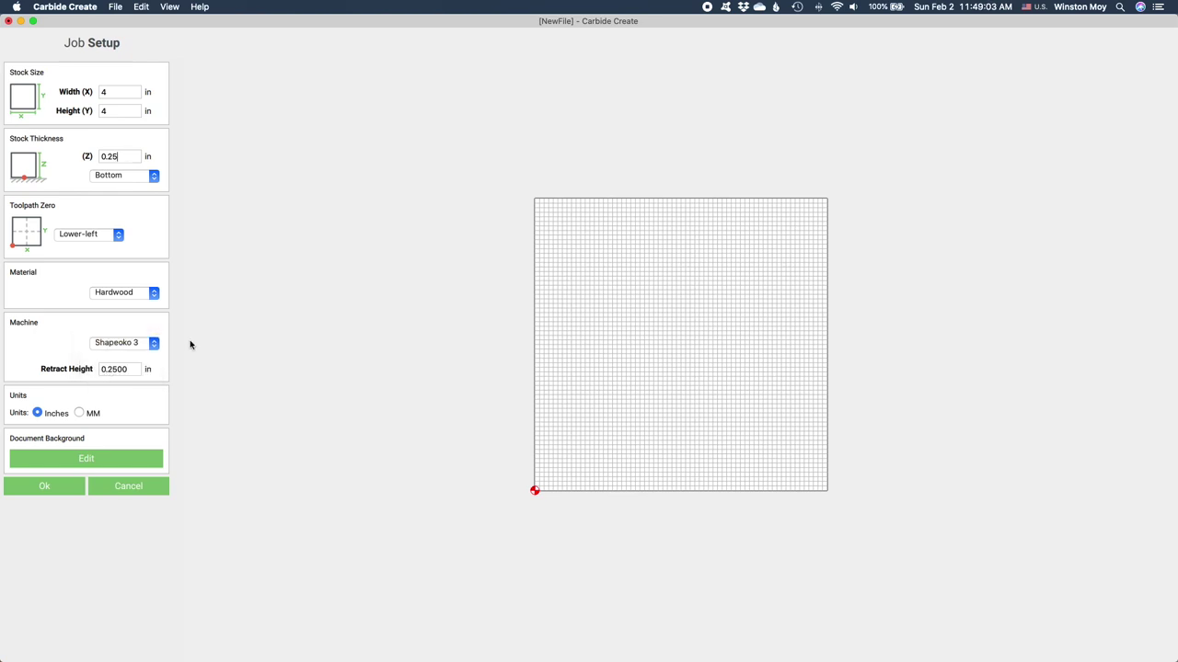
{"action": "double_click", "coordinate": [136, 369]}
{"action": "type", "text": "0.05"}
{"action": "left_click", "coordinate": [125, 458]}
- Set the background grid spacing to 0.5 in and apply the Job Setup
{"action": "double_click", "coordinate": [145, 89]}
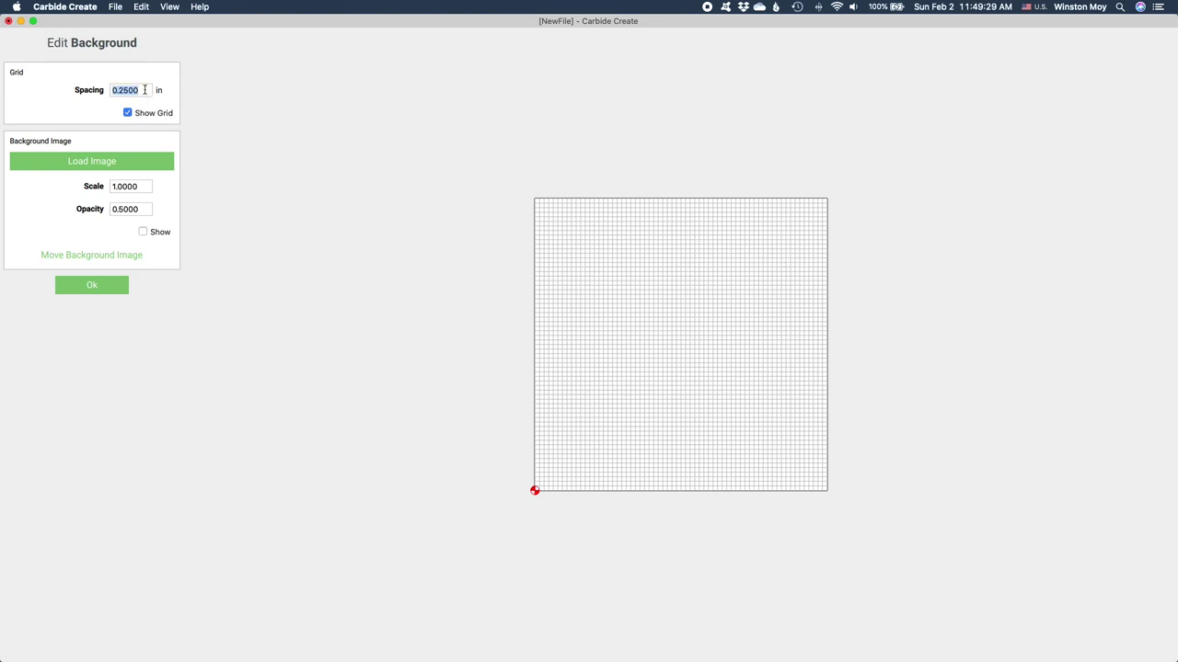
{"action": "type", "text": "0.5"}
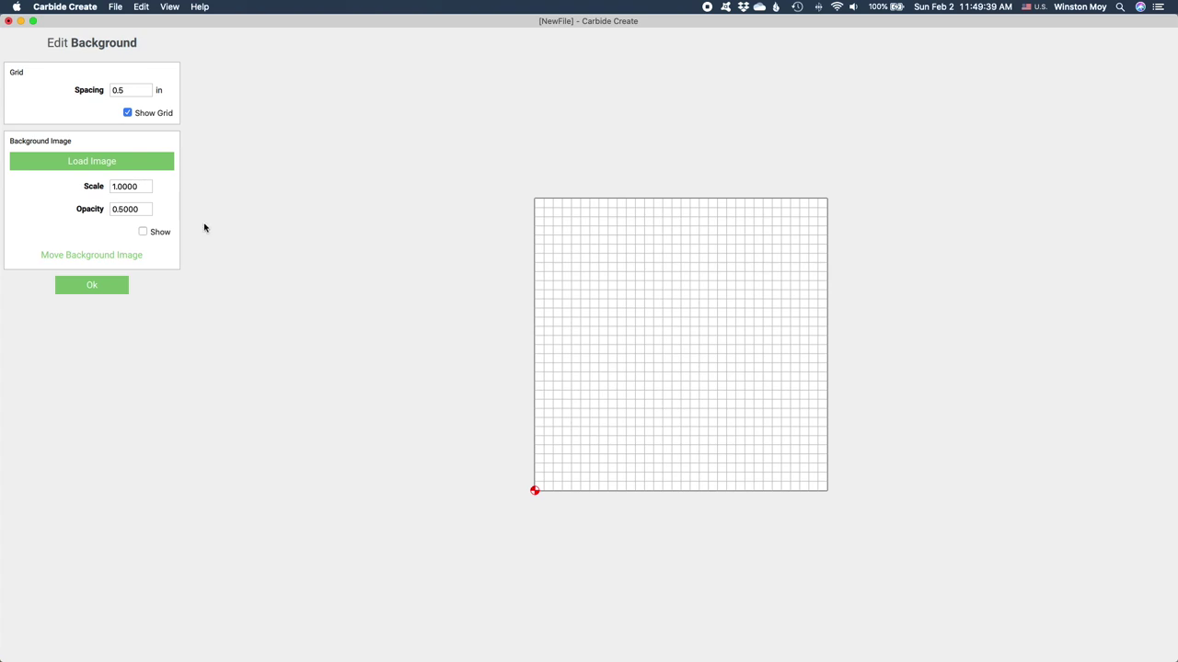
{"action": "left_click", "coordinate": [92, 285]}
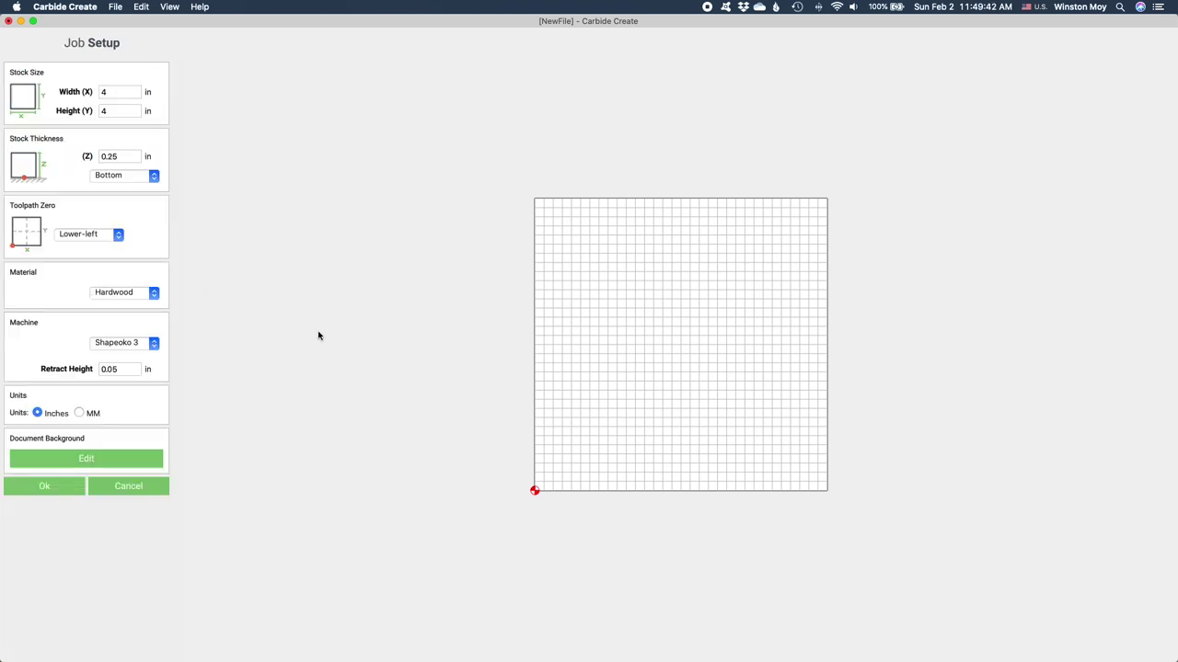
{"action": "left_click", "coordinate": [45, 486]}
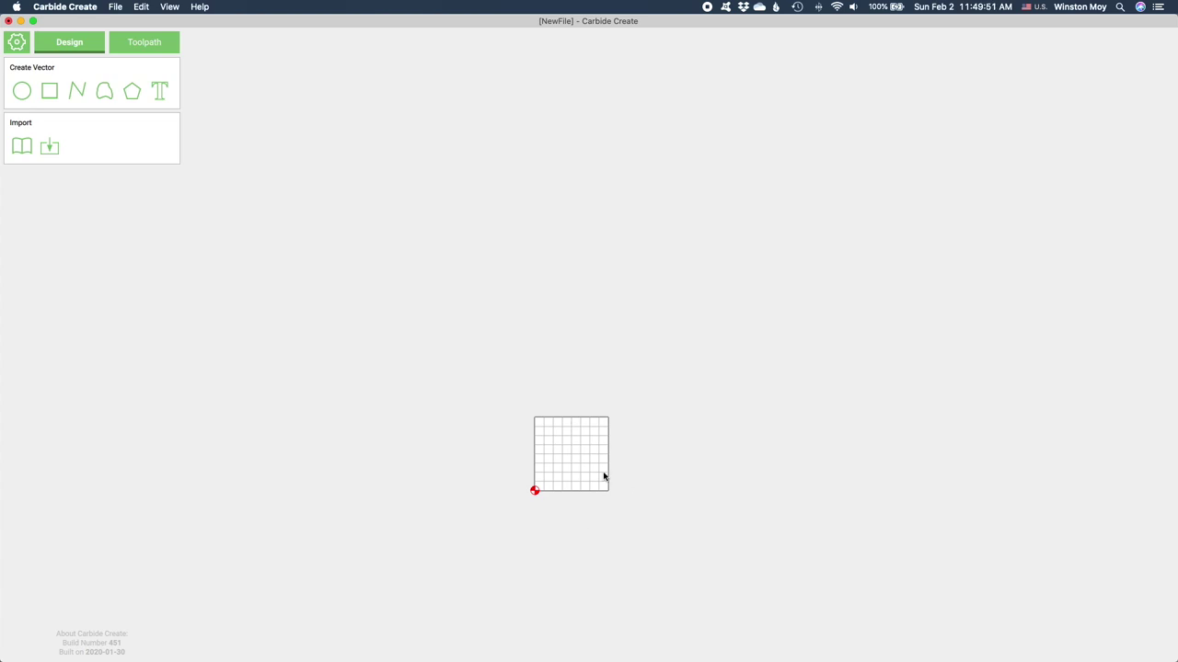
- Zoom to the stock and draw a circle sized to 3.5 in diameter
{"action": "scroll", "coordinate": [583, 471], "scroll_direction": "up", "scroll_amount": 1}
{"action": "scroll", "coordinate": [562, 473], "scroll_direction": "up", "scroll_amount": 10}
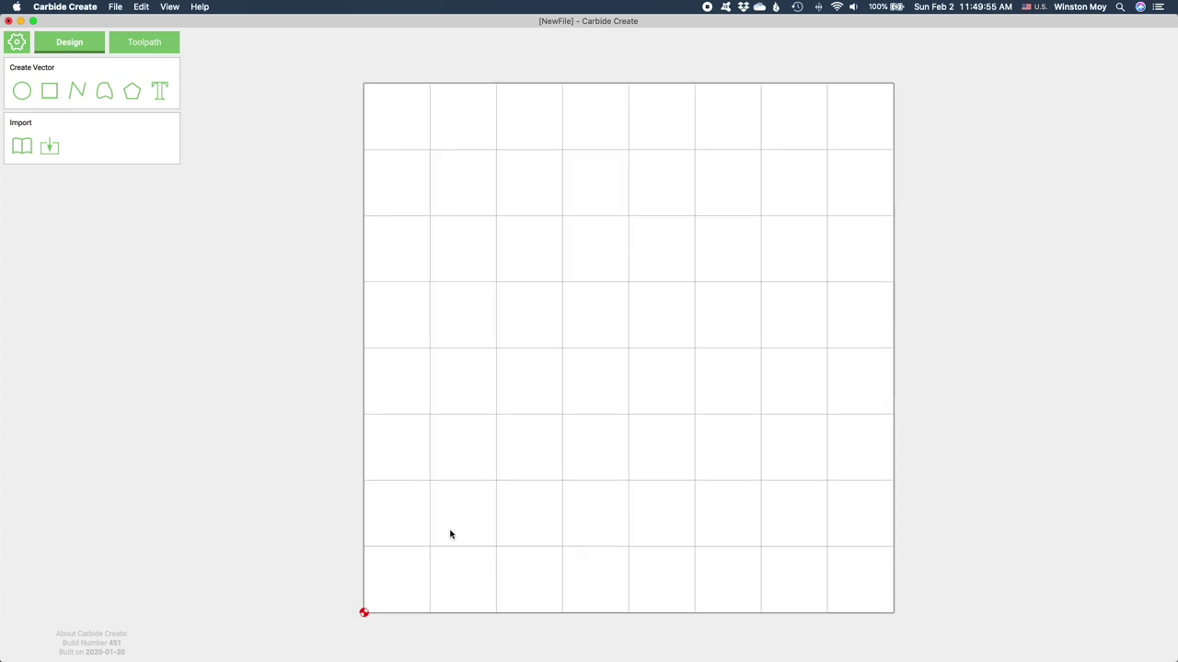
{"action": "left_click", "coordinate": [170, 7]}
{"action": "left_click", "coordinate": [181, 21]}
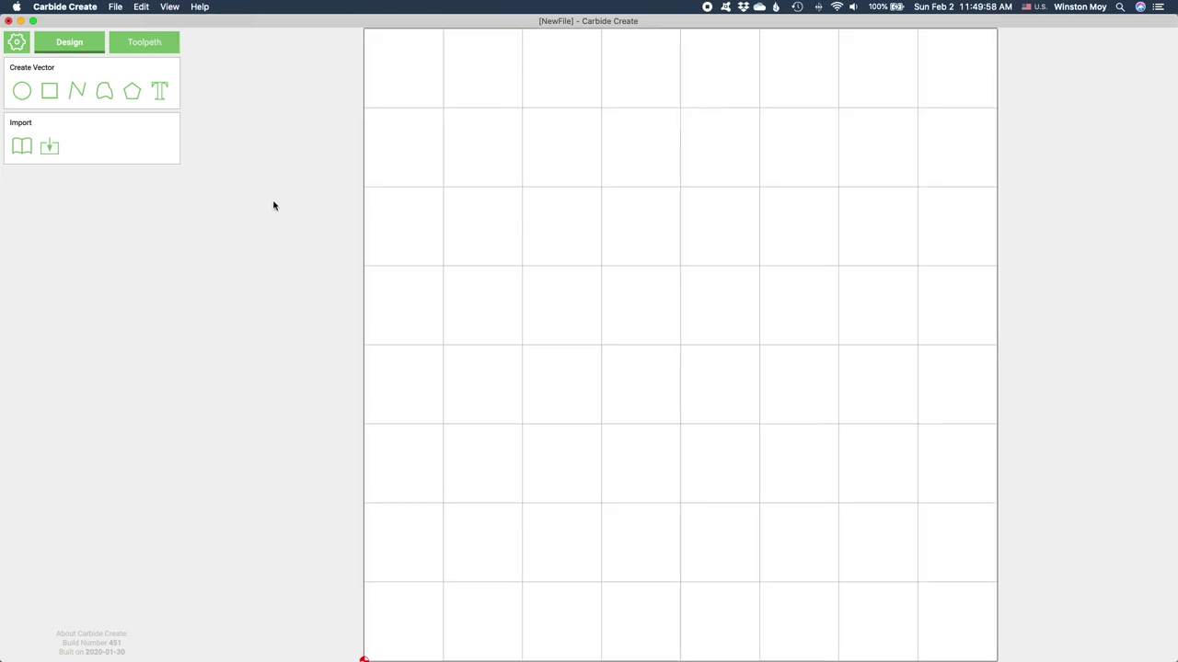
{"action": "left_click", "coordinate": [21, 91]}
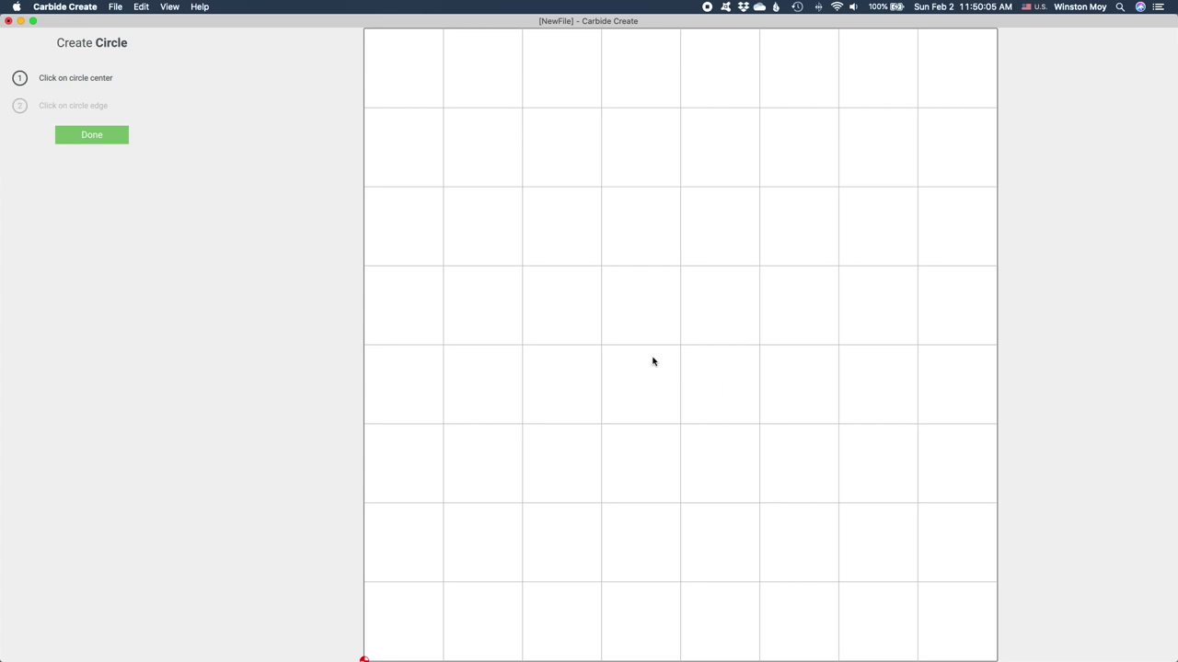
{"action": "left_click", "coordinate": [681, 345]}
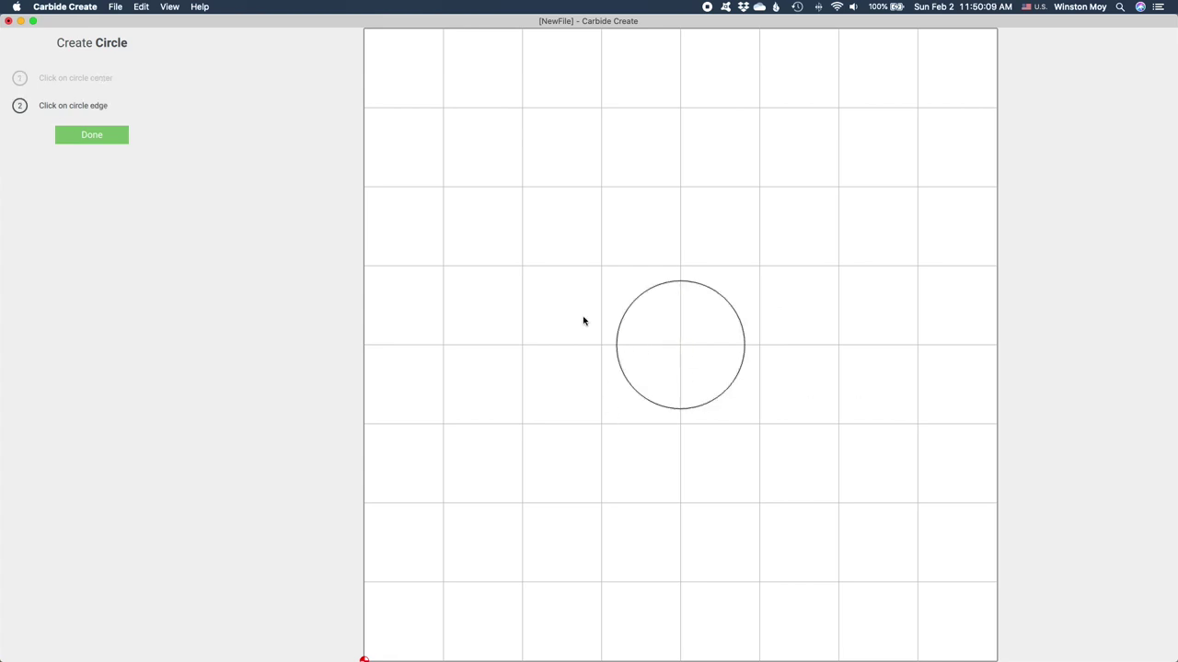
{"action": "left_click", "coordinate": [424, 358]}
{"action": "double_click", "coordinate": [144, 85]}
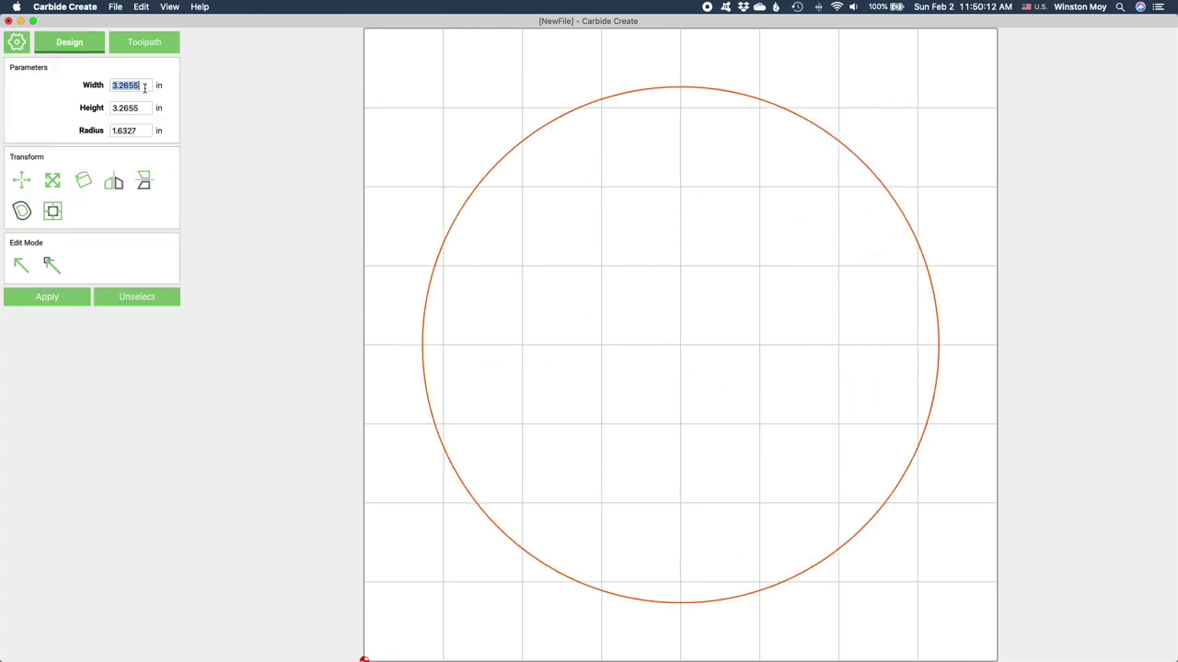
{"action": "type", "text": "3.5"}
{"action": "key", "text": "Return"}
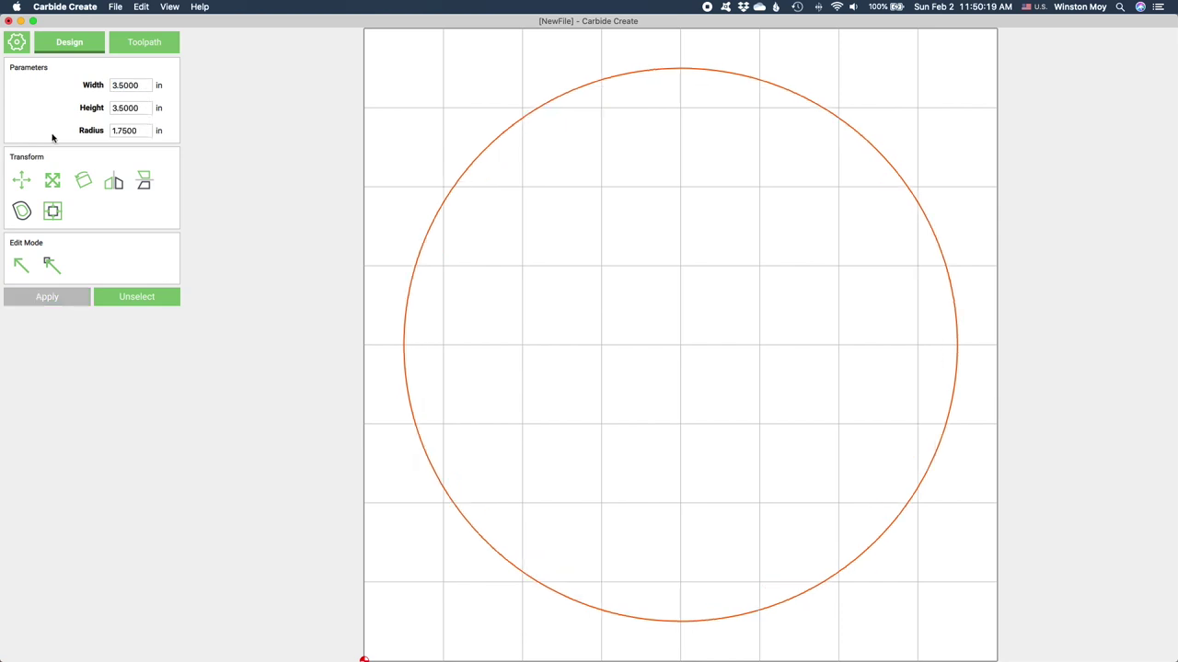
- Move the circle by its bottom-left anchor so it sits at X 0, Y 0
{"action": "left_click", "coordinate": [23, 181]}
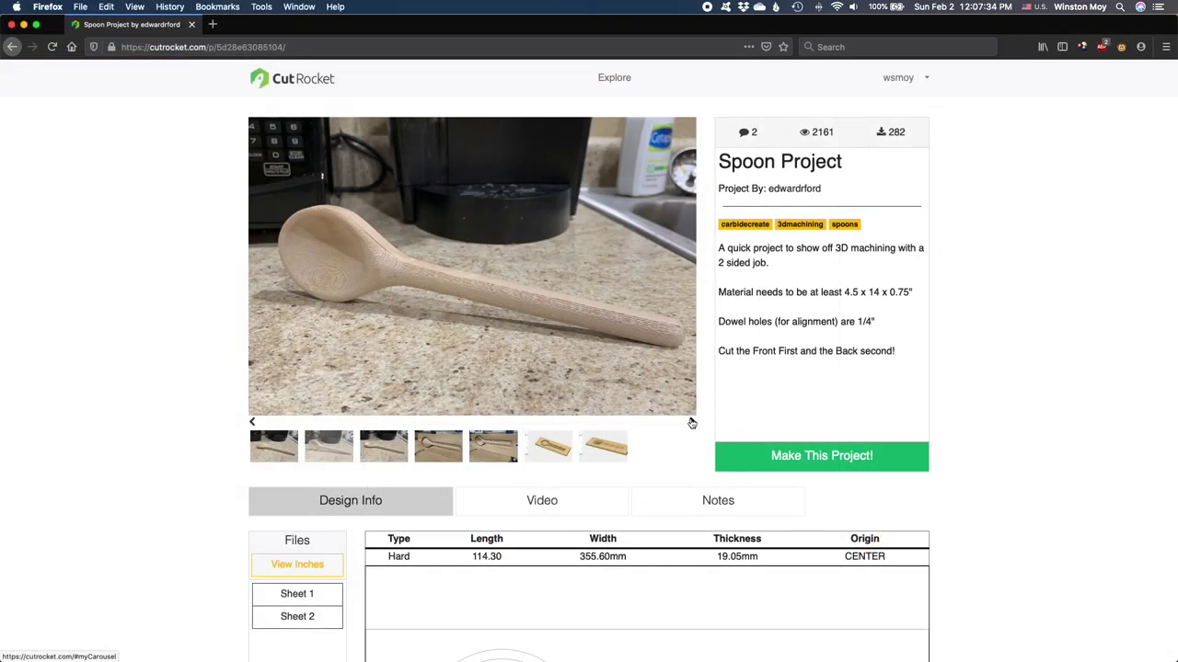
{"action": "left_click", "coordinate": [692, 422]}
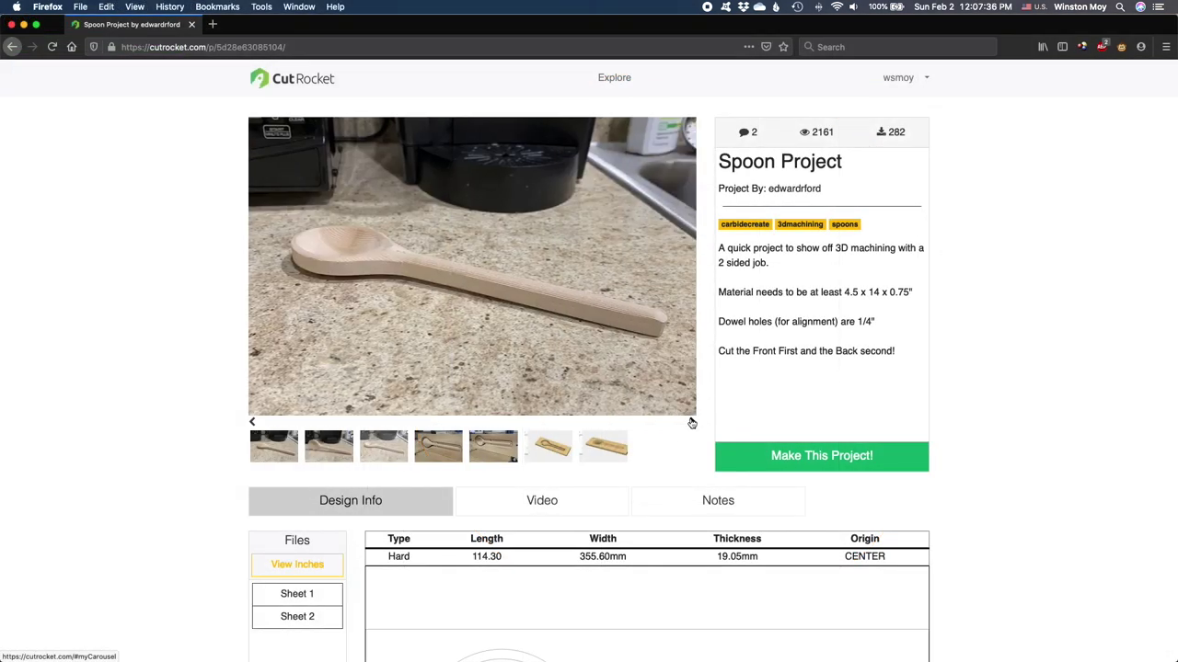
{"action": "left_click", "coordinate": [692, 422]}
{"action": "left_click", "coordinate": [692, 422]}
{"action": "left_click", "coordinate": [692, 422]}
{"action": "left_click", "coordinate": [692, 422]}
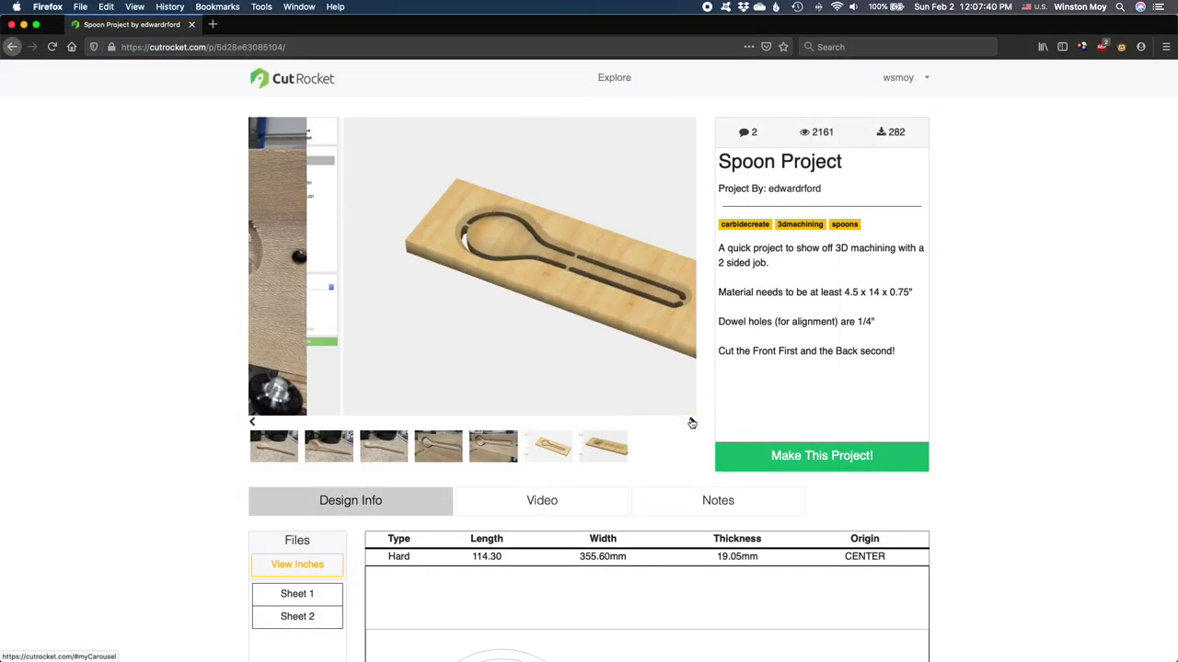
{"action": "left_click", "coordinate": [692, 423]}
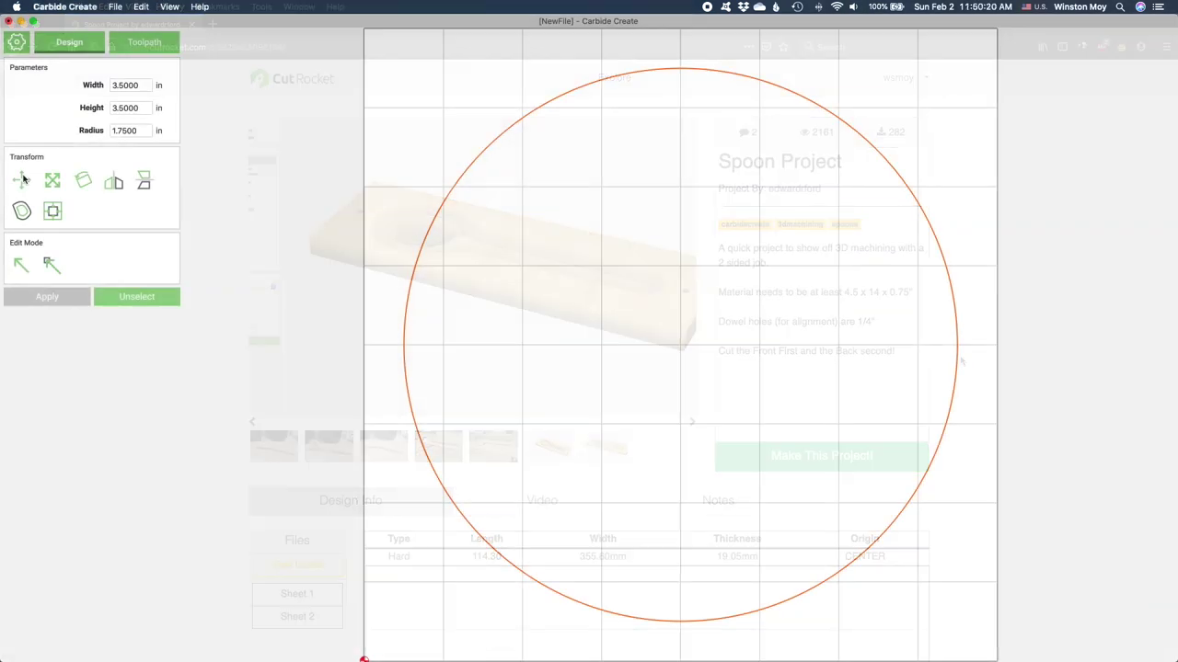
{"action": "left_click", "coordinate": [23, 181]}
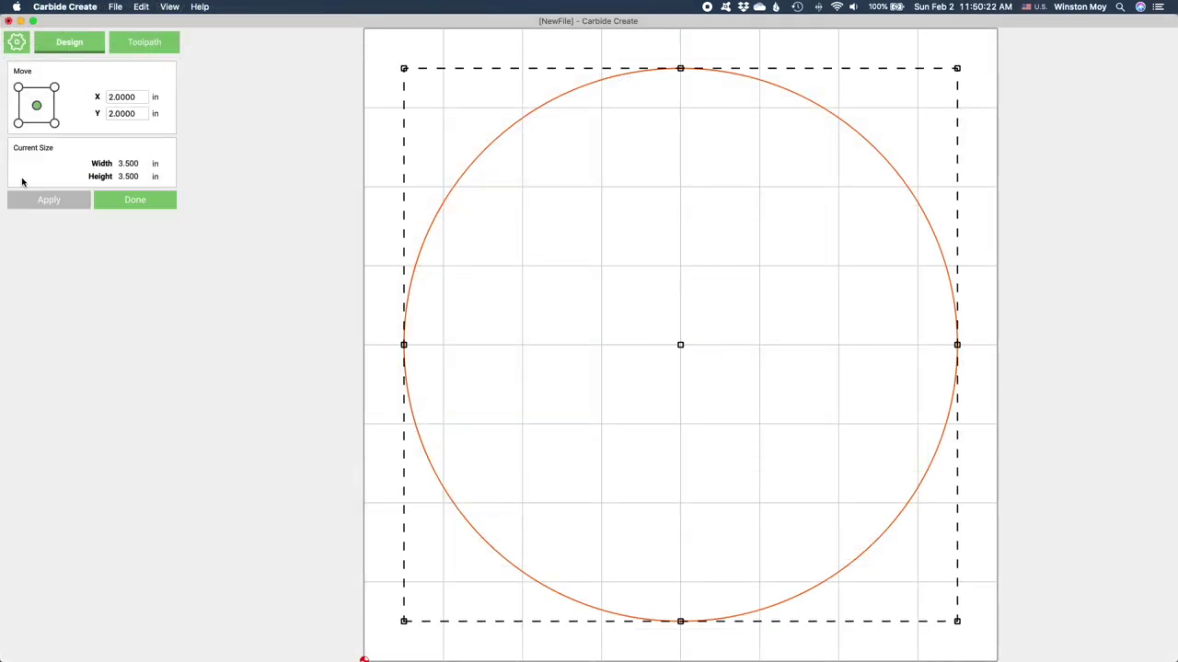
{"action": "left_click", "coordinate": [18, 124]}
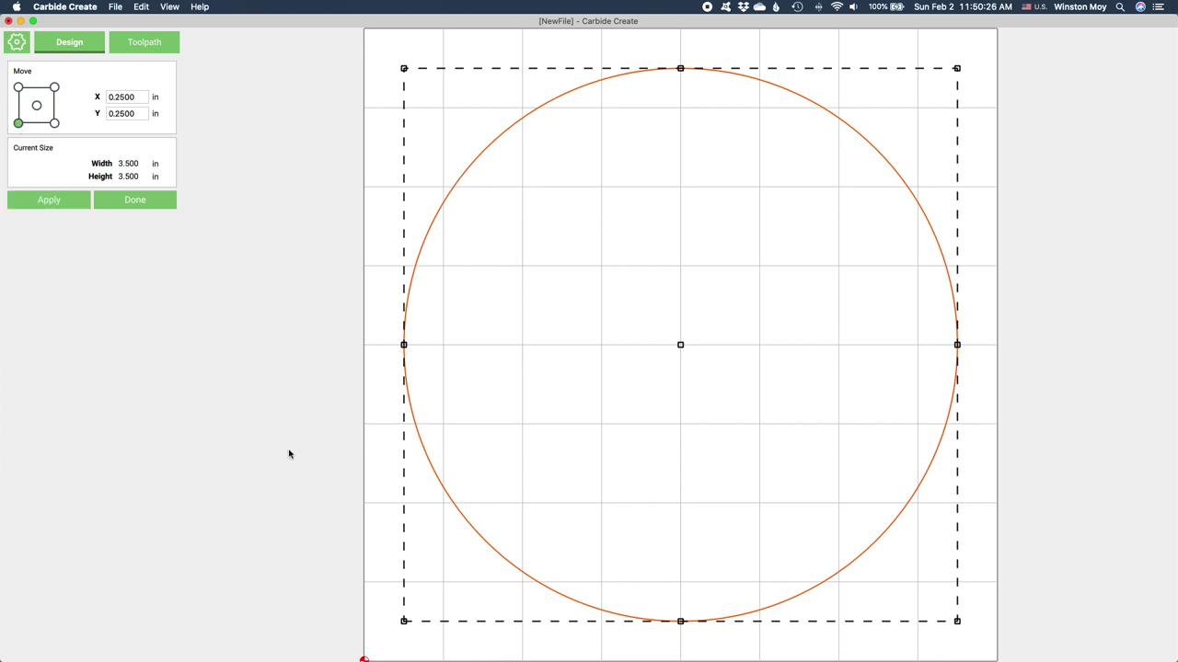
{"action": "left_click_drag", "start_coordinate": [403, 621], "coordinate": [365, 659]}
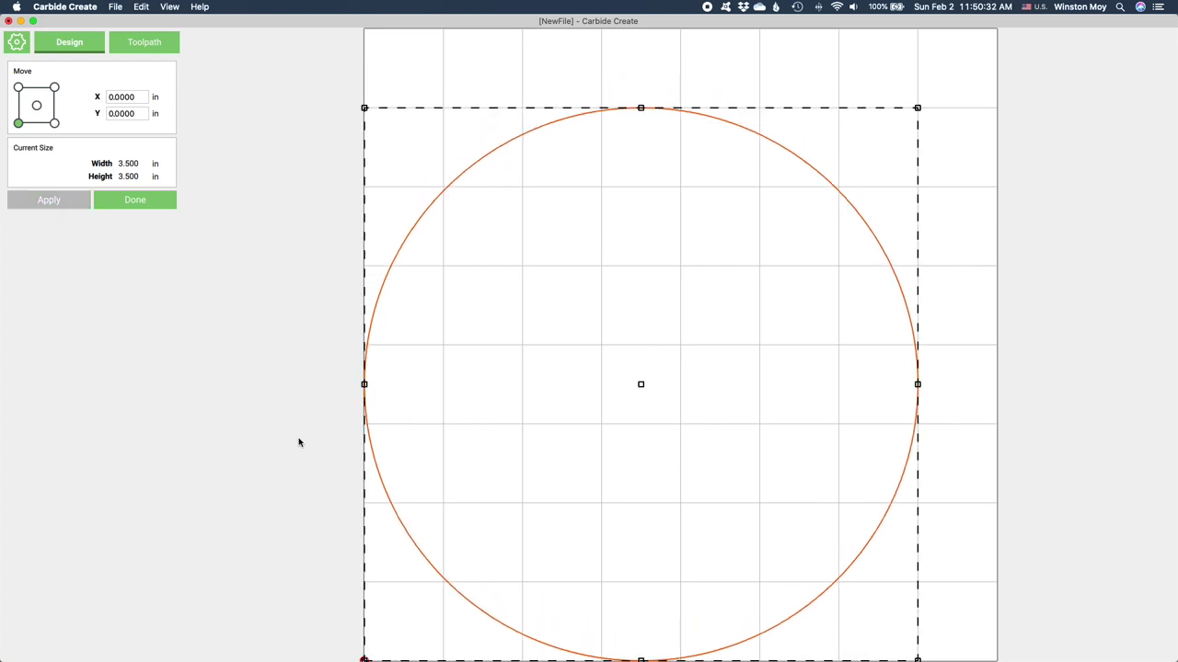
{"action": "left_click", "coordinate": [120, 199]}
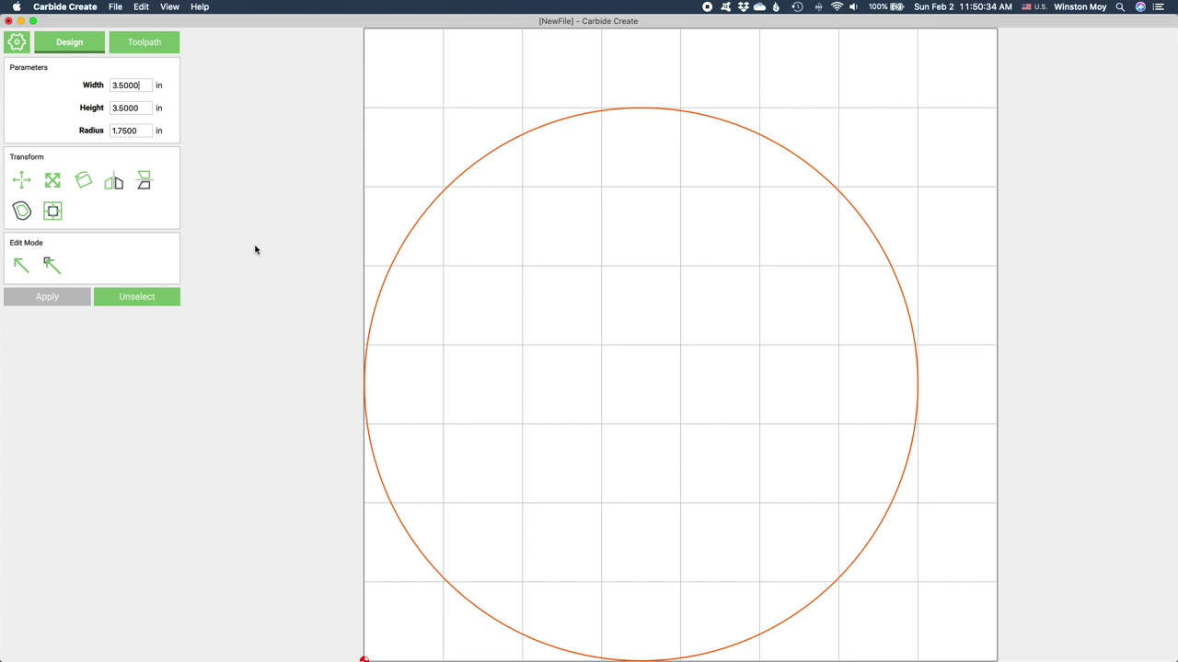
{"action": "left_click", "coordinate": [150, 299]}
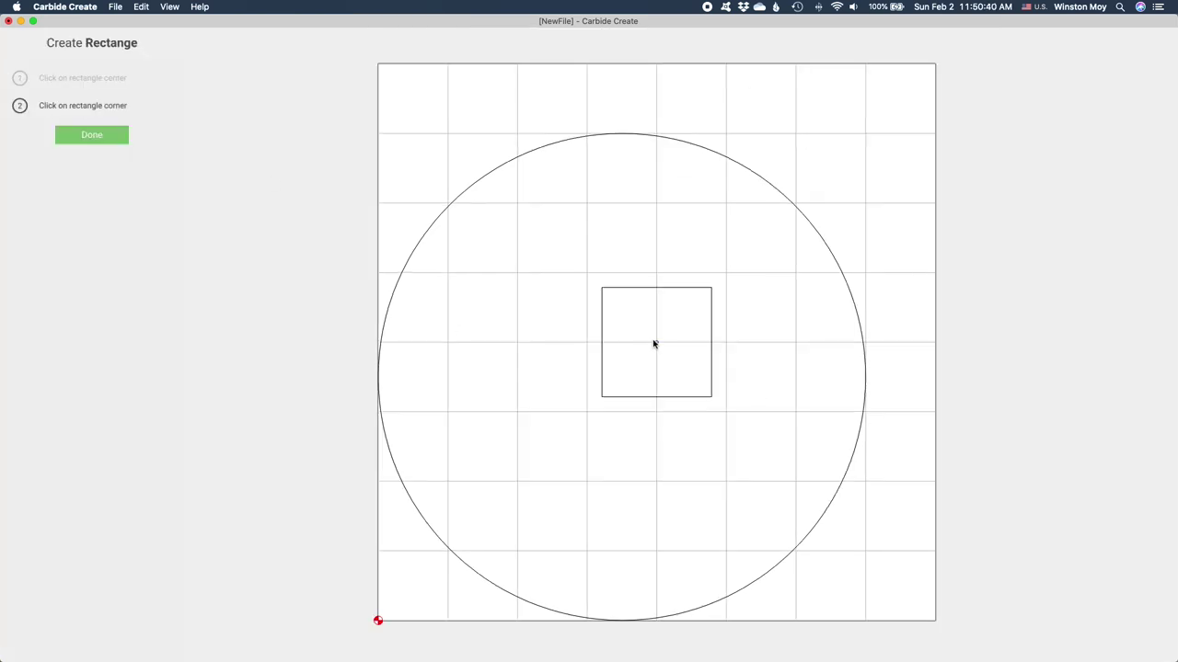
{"action": "left_click", "coordinate": [706, 363]}
{"action": "left_click", "coordinate": [74, 87]}
{"action": "left_click", "coordinate": [518, 343]}
{"action": "left_click", "coordinate": [517, 412]}
{"action": "left_click", "coordinate": [586, 481]}
{"action": "left_click", "coordinate": [517, 550]}
{"action": "left_click", "coordinate": [656, 481]}
{"action": "left_click", "coordinate": [105, 86]}
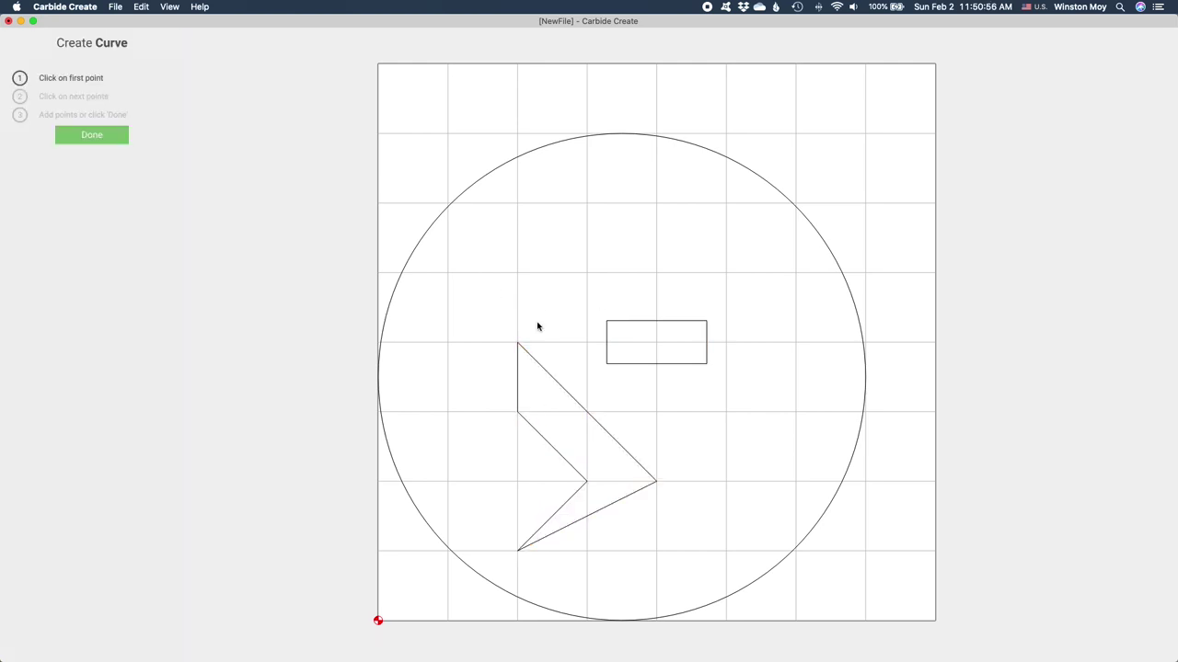
{"action": "left_click", "coordinate": [579, 291]}
{"action": "left_click", "coordinate": [733, 402]}
{"action": "left_click", "coordinate": [447, 368]}
{"action": "left_click", "coordinate": [92, 135]}
{"action": "left_click", "coordinate": [136, 271]}
{"action": "left_click", "coordinate": [42, 87]}
{"action": "left_click", "coordinate": [726, 273]}
{"action": "left_click", "coordinate": [773, 273]}
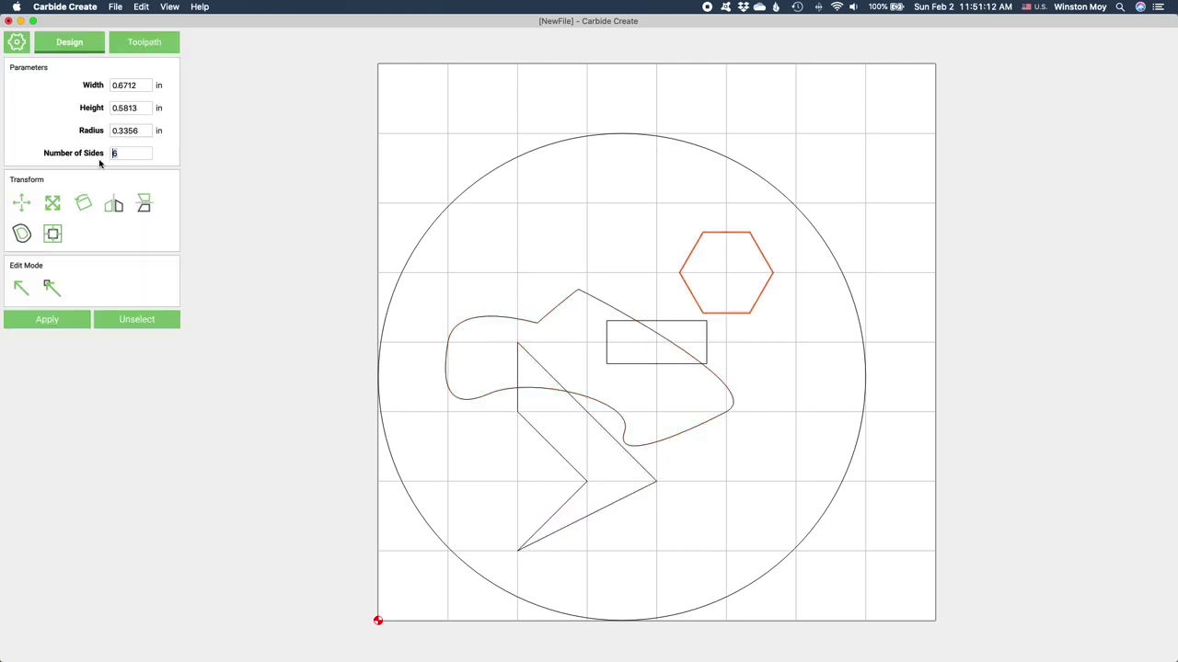
{"action": "type", "text": "5"}
{"action": "left_click", "coordinate": [47, 319]}
{"action": "left_click", "coordinate": [136, 319]}
{"action": "left_click", "coordinate": [163, 89]}
{"action": "left_click", "coordinate": [571, 237]}
{"action": "double_click", "coordinate": [21, 261]}
{"action": "type", "text": "Hello"}
{"action": "left_click", "coordinate": [47, 309]}
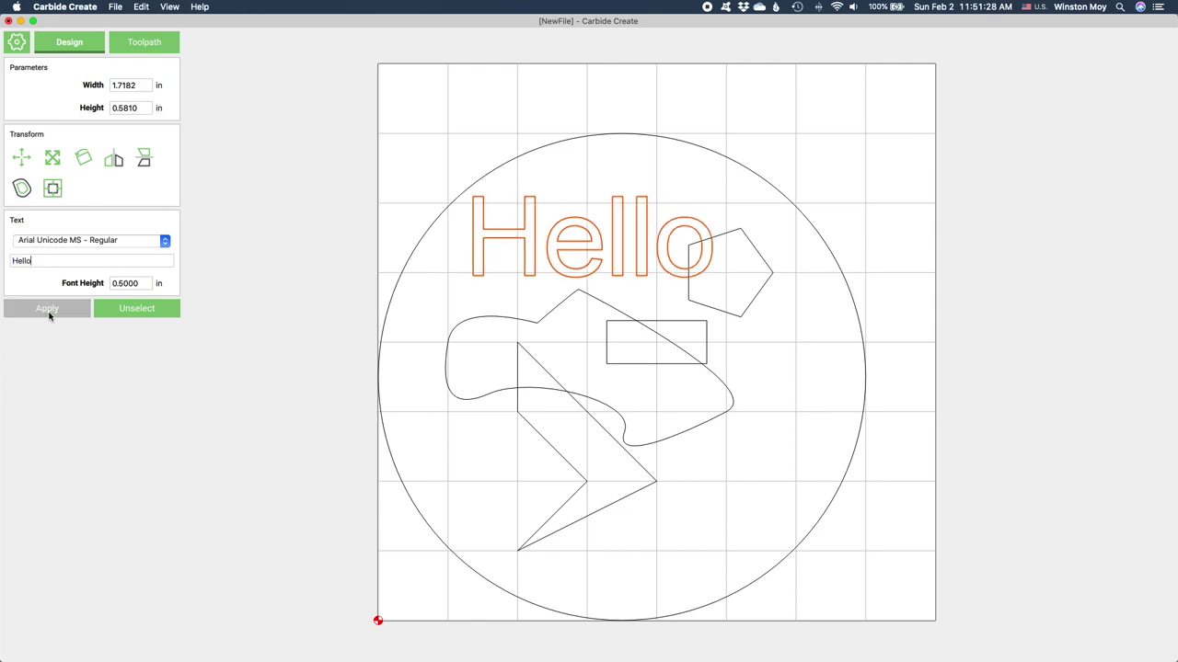
{"action": "double_click", "coordinate": [125, 284]}
{"action": "type", "text": "0.25"}
{"action": "left_click", "coordinate": [47, 309]}
{"action": "left_click", "coordinate": [199, 481]}
{"action": "key", "text": "ctrl+z"}
{"action": "key", "text": "ctrl+z"}
{"action": "key", "text": "ctrl+z"}
{"action": "key", "text": "ctrl+z"}
{"action": "key", "text": "ctrl+z"}
{"action": "key", "text": "ctrl+z"}
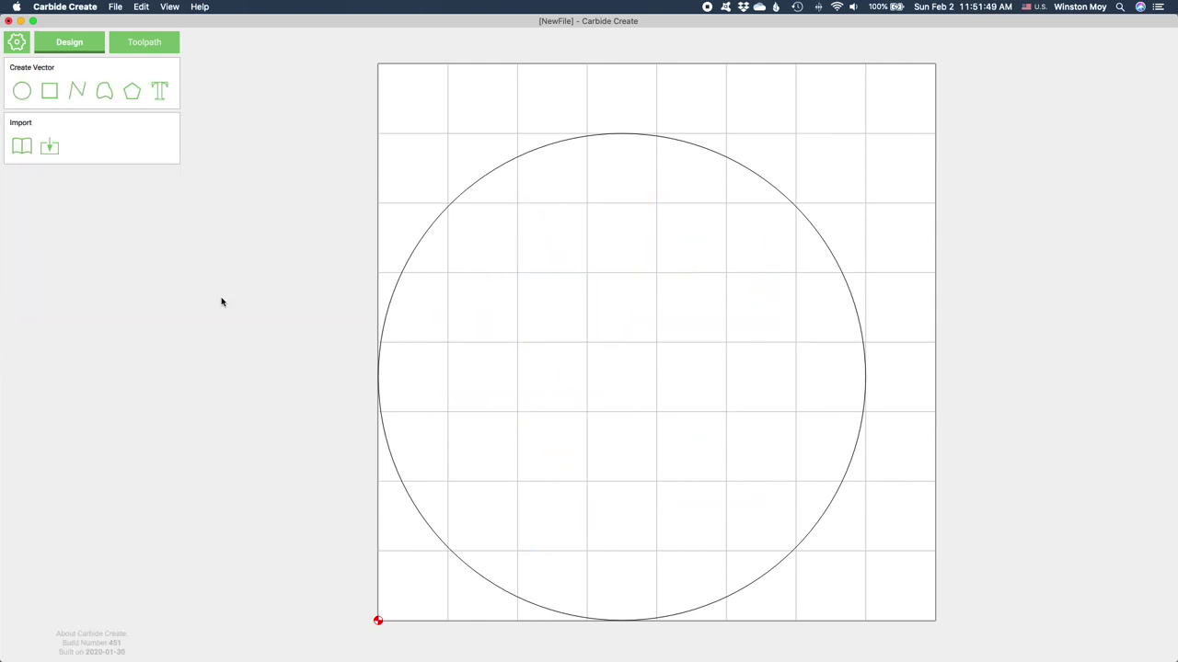
- Insert the goat silhouette from the Farm design elements library into the circle
{"action": "left_click", "coordinate": [21, 147]}
{"action": "left_click", "coordinate": [149, 353]}
{"action": "left_click", "coordinate": [150, 389]}
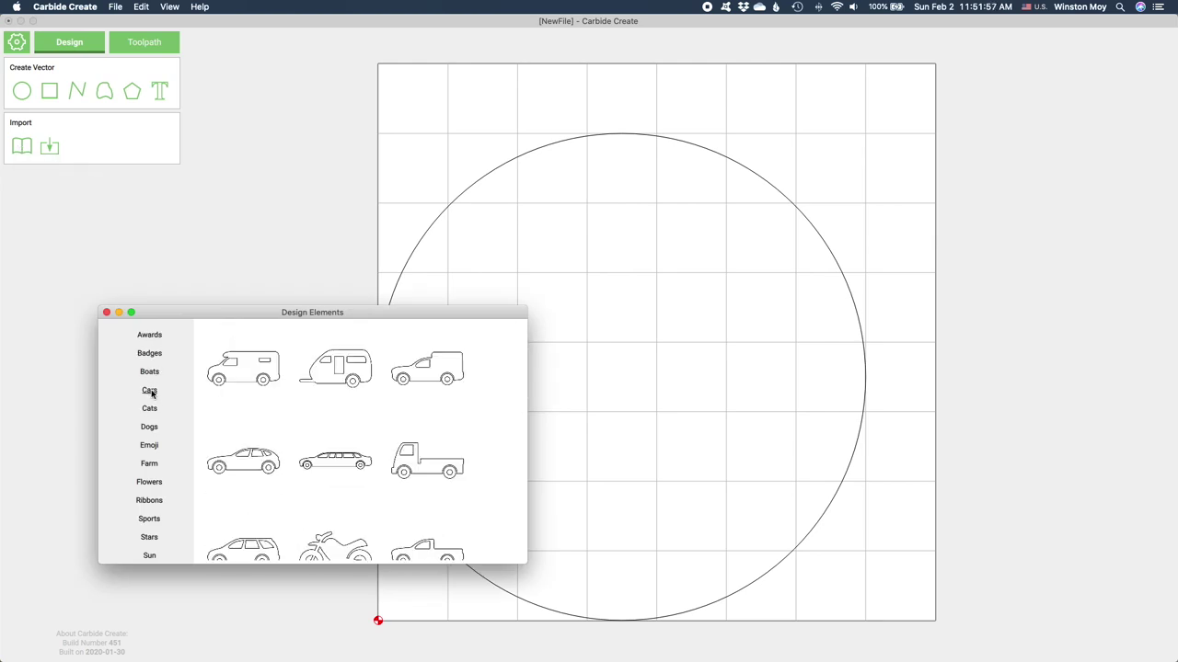
{"action": "left_click", "coordinate": [149, 444]}
{"action": "left_click", "coordinate": [149, 463]}
{"action": "scroll", "coordinate": [465, 454], "scroll_direction": "down", "scroll_amount": 5}
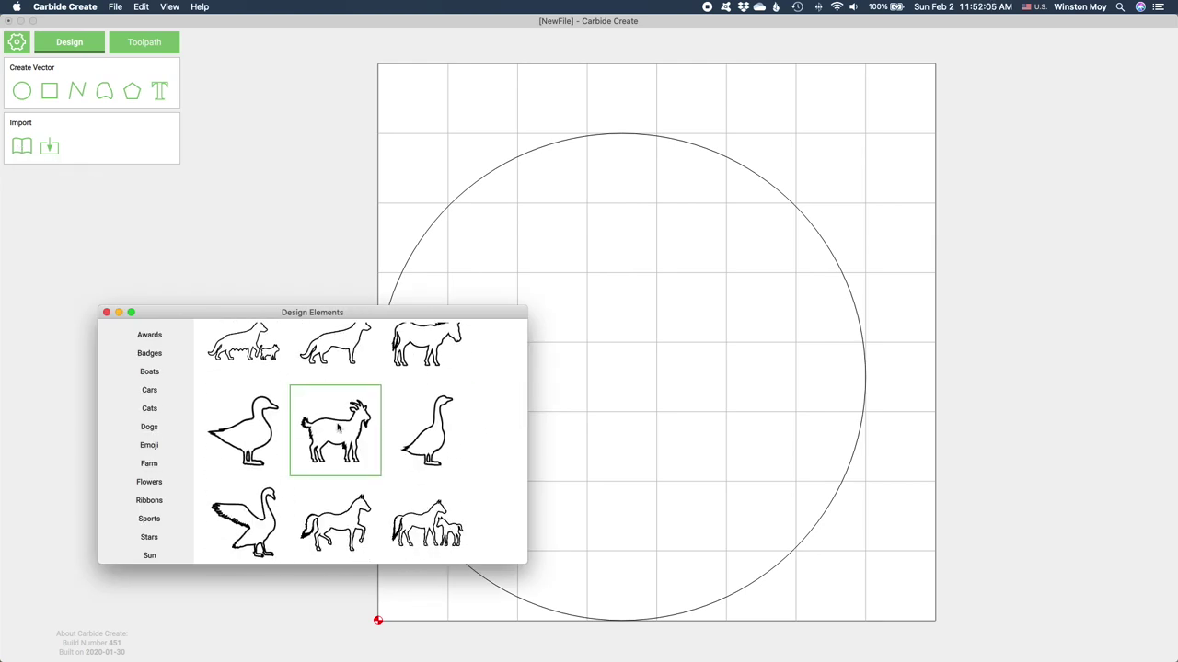
{"action": "double_click", "coordinate": [334, 421]}
{"action": "left_click_drag", "start_coordinate": [710, 316], "coordinate": [812, 174]}
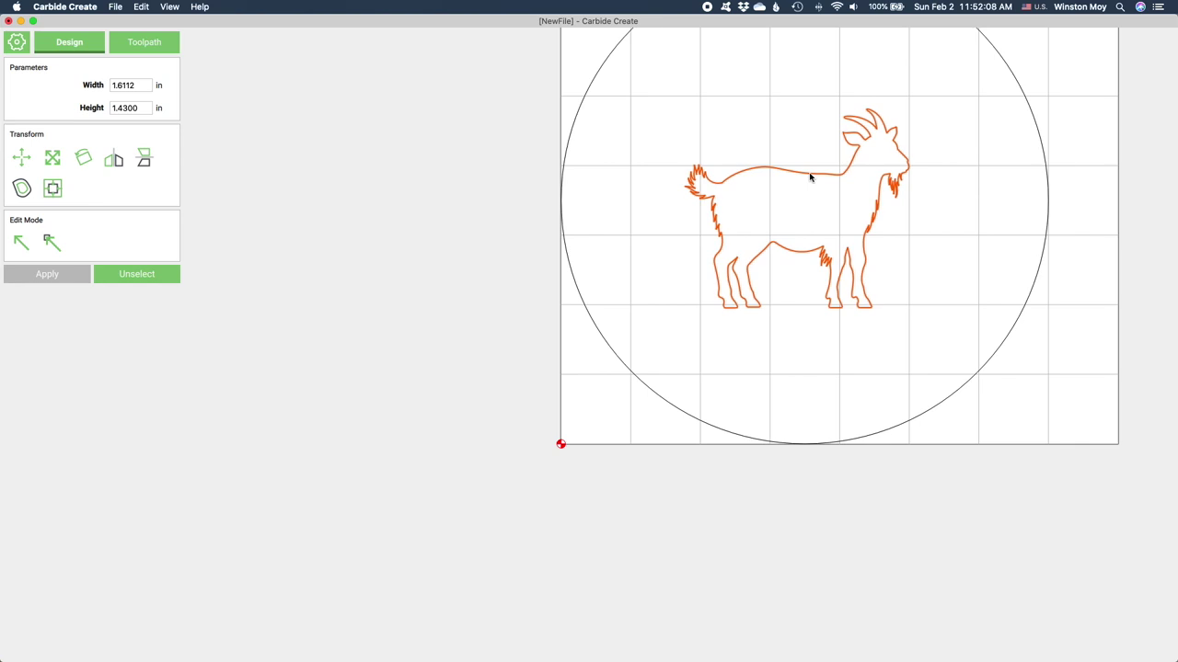
- Scale the goat by a factor of 1.5 and set the text font to Satisfy
{"action": "left_click", "coordinate": [52, 158]}
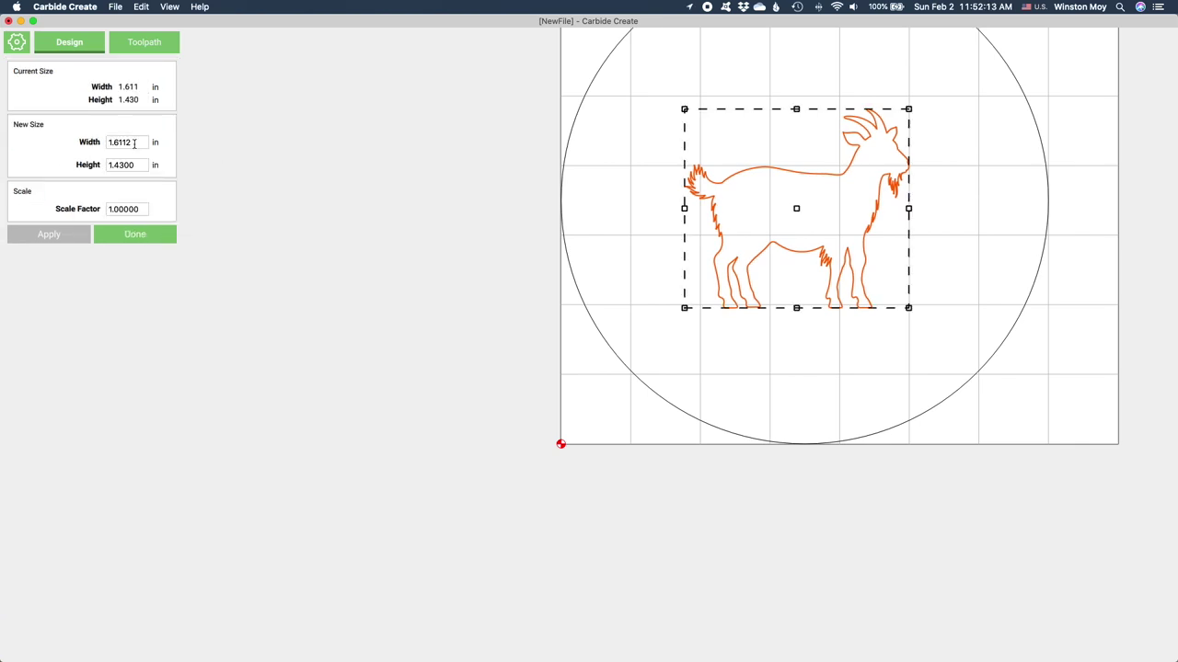
{"action": "double_click", "coordinate": [134, 143]}
{"action": "double_click", "coordinate": [129, 209]}
{"action": "type", "text": "1.5"}
{"action": "key", "text": "Return"}
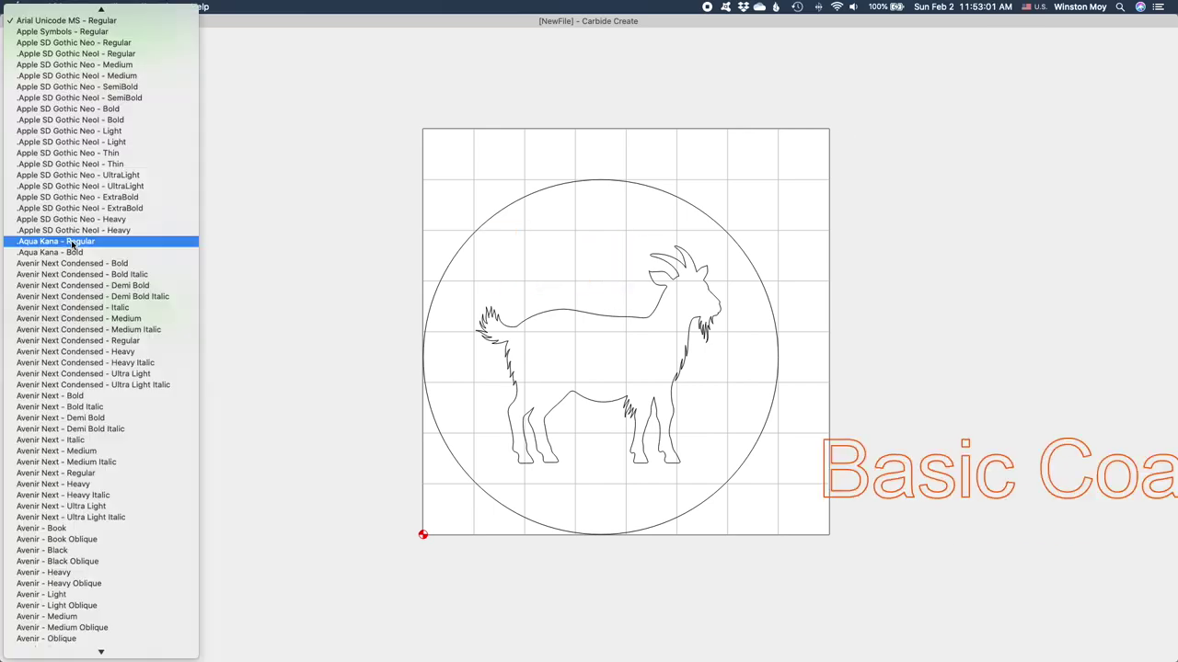
{"action": "scroll", "coordinate": [92, 276], "scroll_direction": "up", "scroll_amount": 10}
{"action": "left_click", "coordinate": [55, 24]}
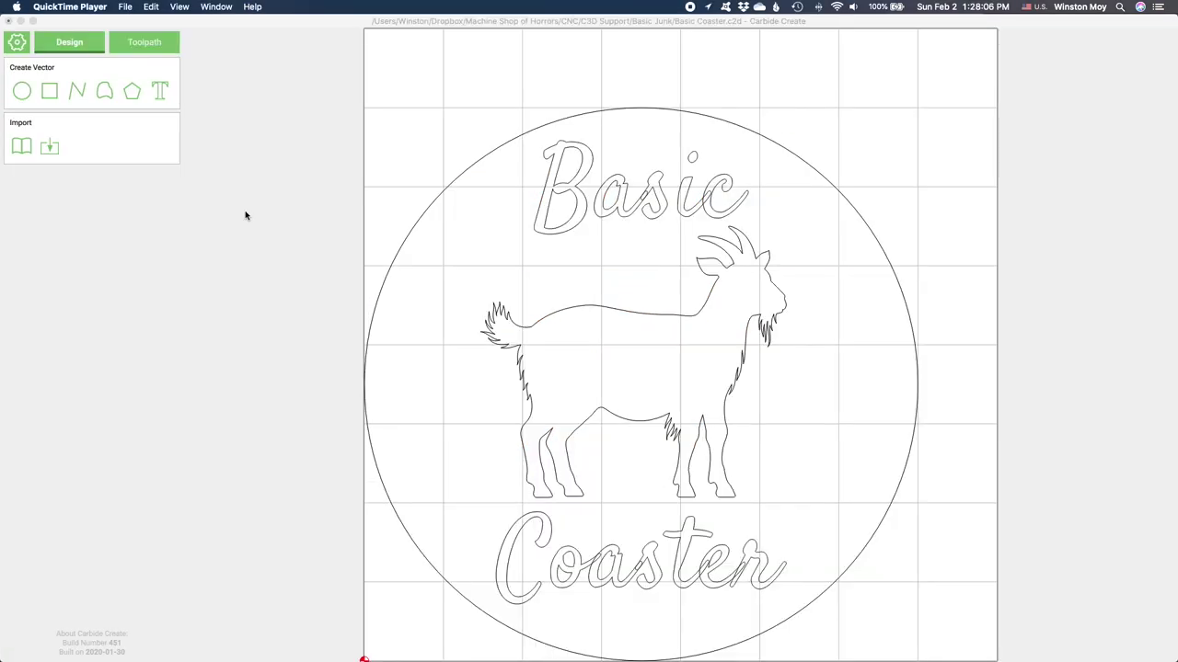
- Offset the word Basic outward by 0.002 in and delete the original Basic text
{"action": "left_click", "coordinate": [247, 211]}
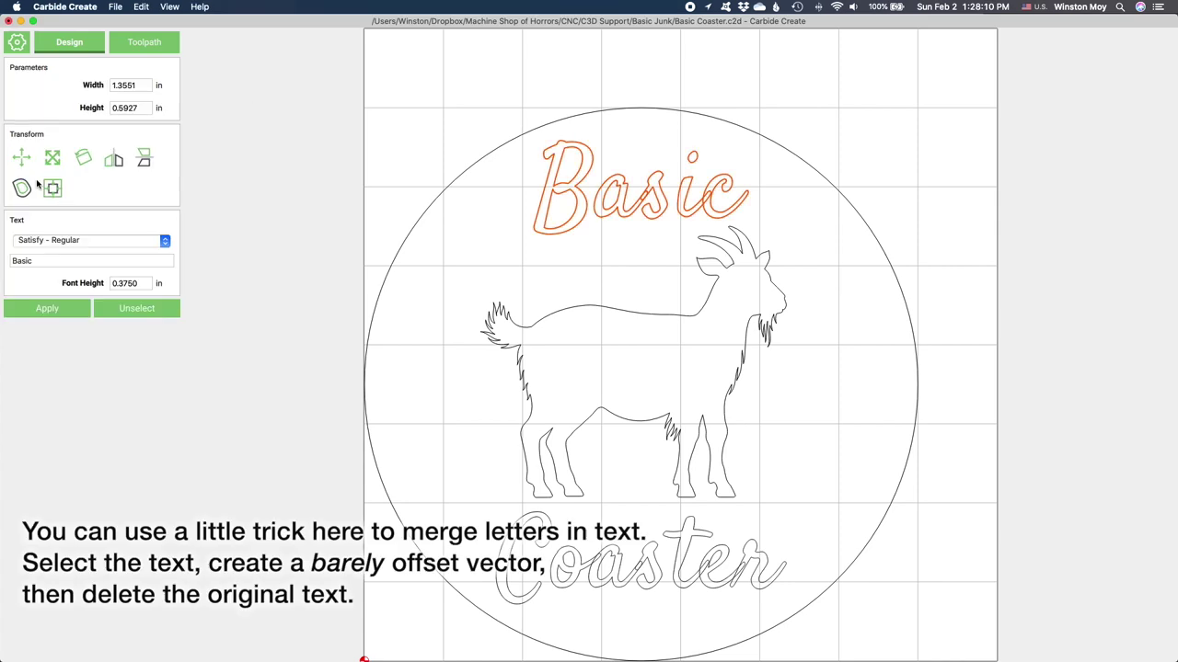
{"action": "left_click", "coordinate": [52, 188]}
{"action": "type", "text": "0.002"}
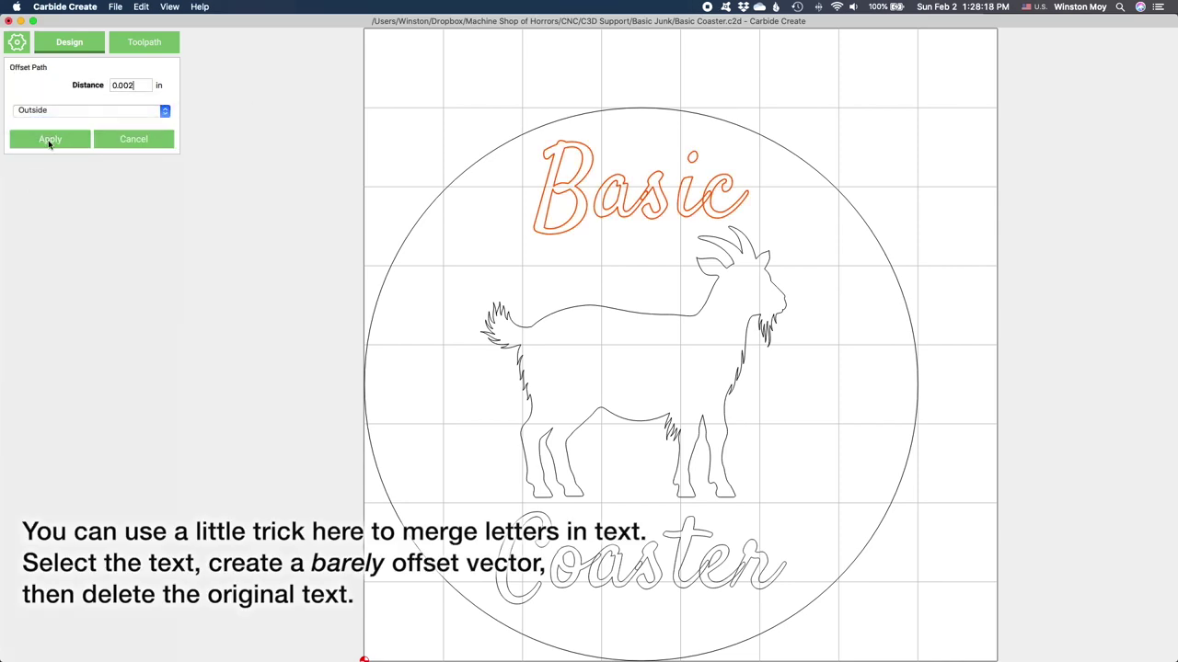
{"action": "left_click", "coordinate": [50, 140]}
{"action": "scroll", "coordinate": [681, 156], "scroll_direction": "up", "scroll_amount": 5}
{"action": "left_click", "coordinate": [625, 147]}
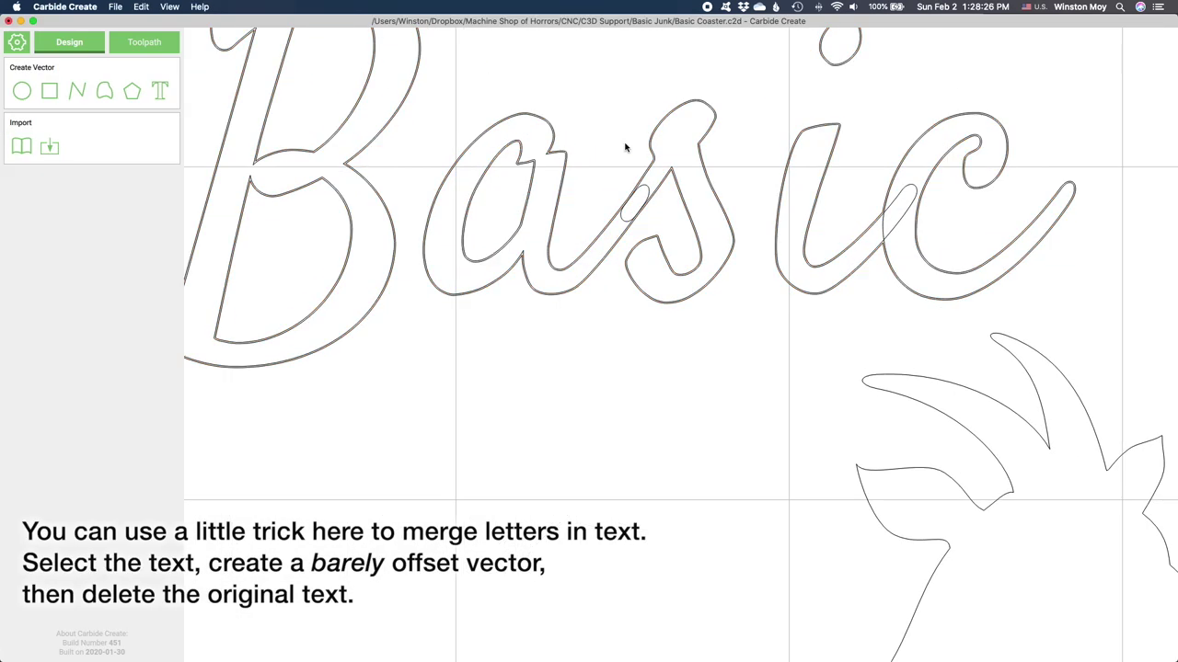
{"action": "left_click", "coordinate": [644, 189]}
{"action": "left_click", "coordinate": [610, 270]}
{"action": "scroll", "coordinate": [610, 271], "scroll_direction": "down", "scroll_amount": 3}
{"action": "left_click", "coordinate": [169, 7]}
{"action": "left_click", "coordinate": [184, 19]}
- Offset the word Coaster outward by 0.002 in and delete the original Coaster text
{"action": "left_click", "coordinate": [559, 566]}
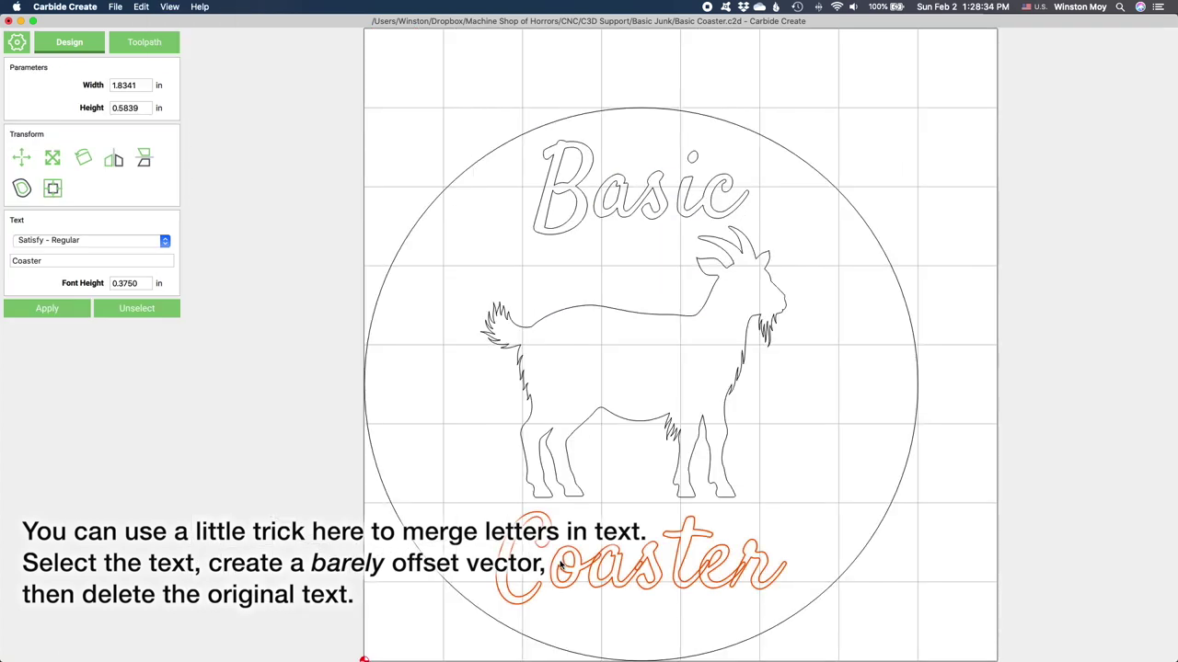
{"action": "left_click", "coordinate": [52, 188]}
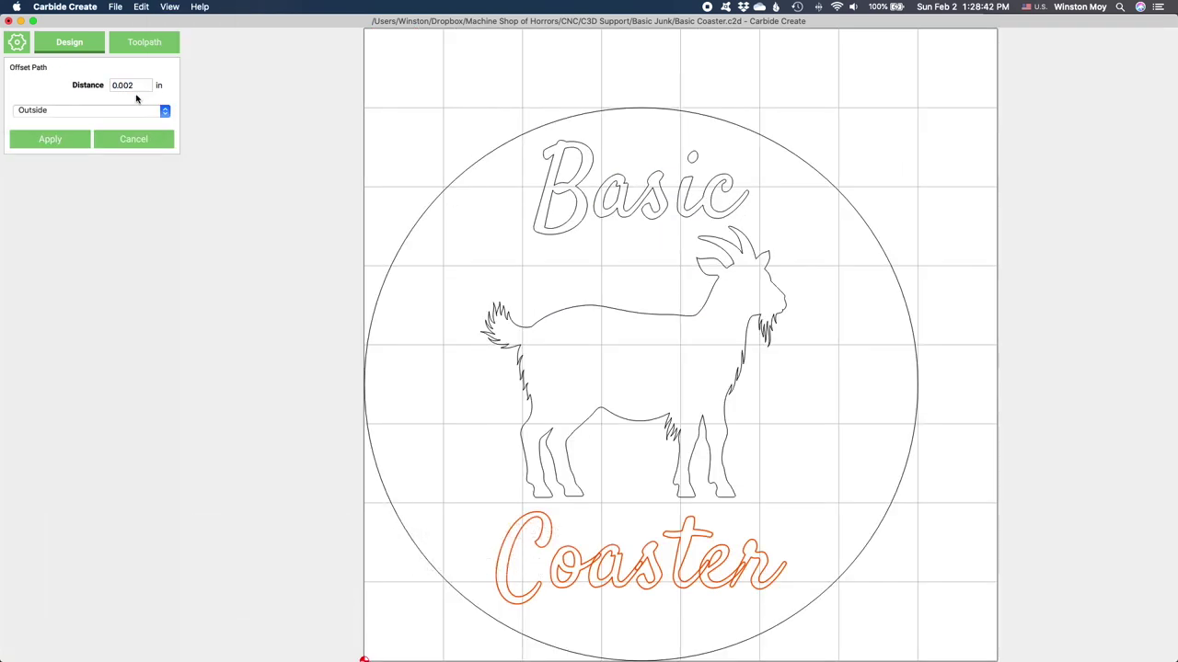
{"action": "left_click", "coordinate": [50, 139]}
{"action": "left_click", "coordinate": [208, 307]}
{"action": "scroll", "coordinate": [610, 554], "scroll_direction": "up", "scroll_amount": 5}
{"action": "left_click", "coordinate": [610, 555]}
{"action": "left_click", "coordinate": [671, 558]}
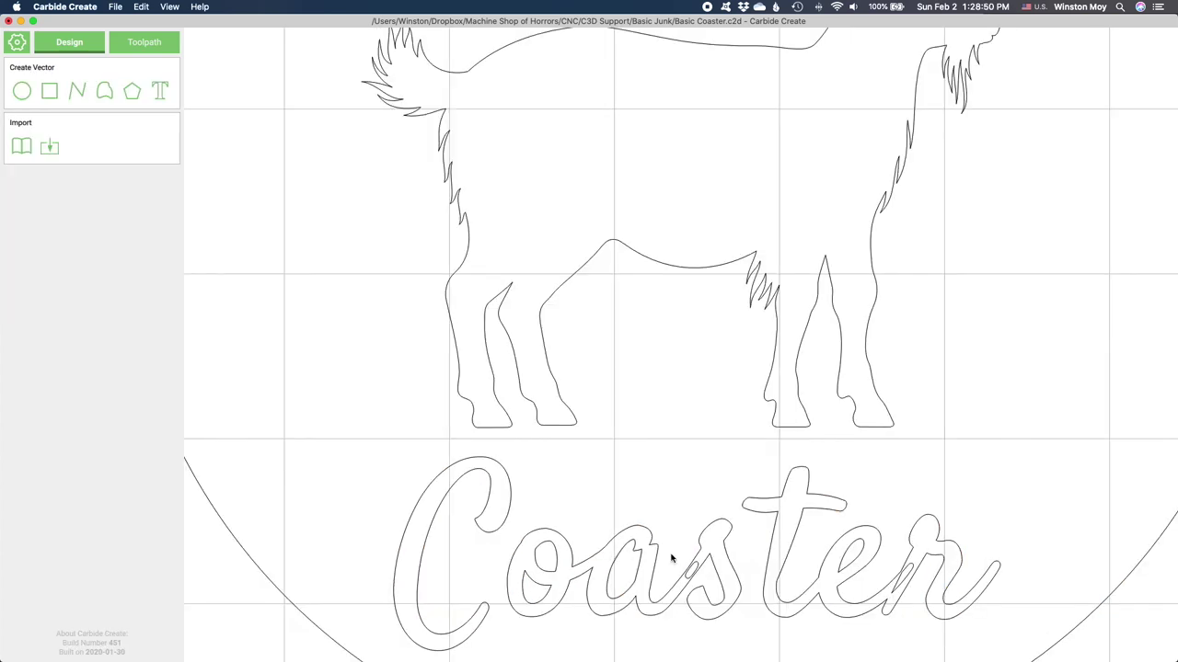
{"action": "scroll", "coordinate": [687, 541], "scroll_direction": "down", "scroll_amount": 3}
{"action": "left_click", "coordinate": [169, 6]}
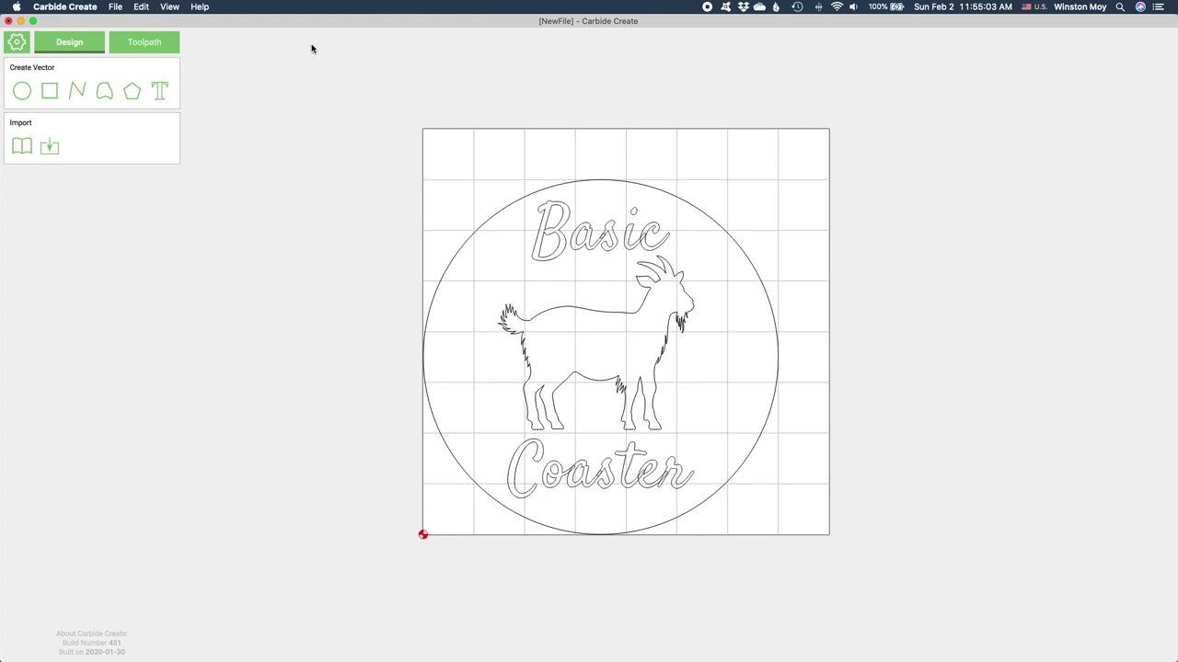
{"action": "left_click", "coordinate": [144, 41]}
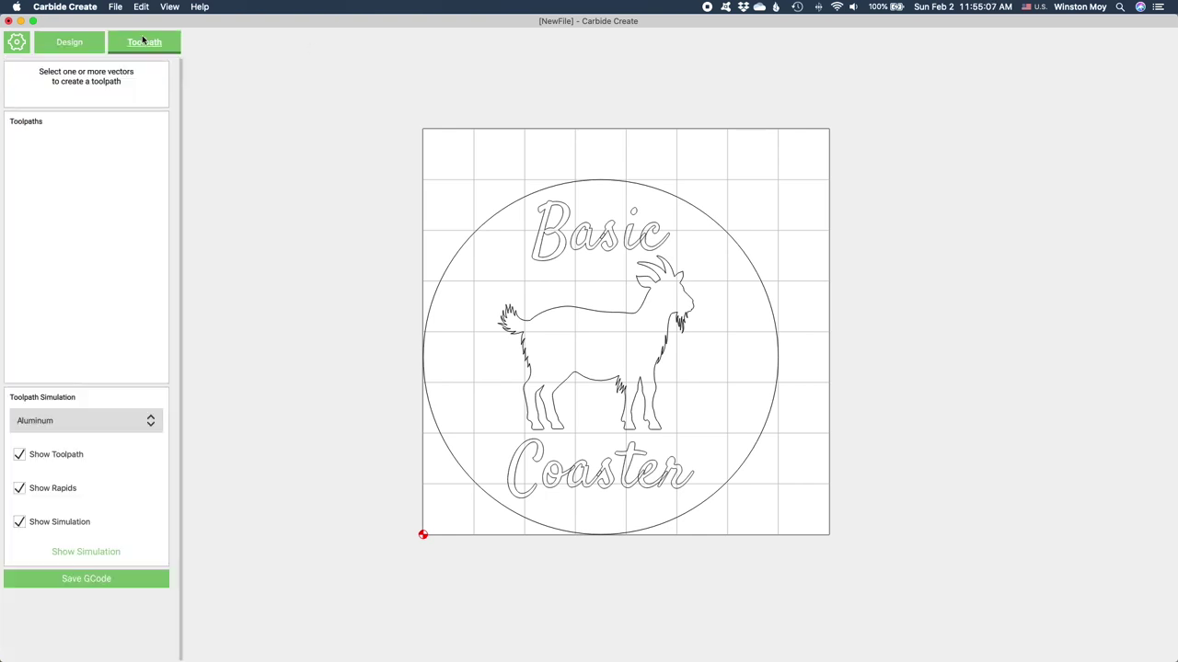
- Create a pocket toolpath for the goat and lettering using the #112 End Mill (1/16")
{"action": "left_click_drag", "start_coordinate": [499, 234], "coordinate": [692, 481]}
{"action": "left_click", "coordinate": [40, 99]}
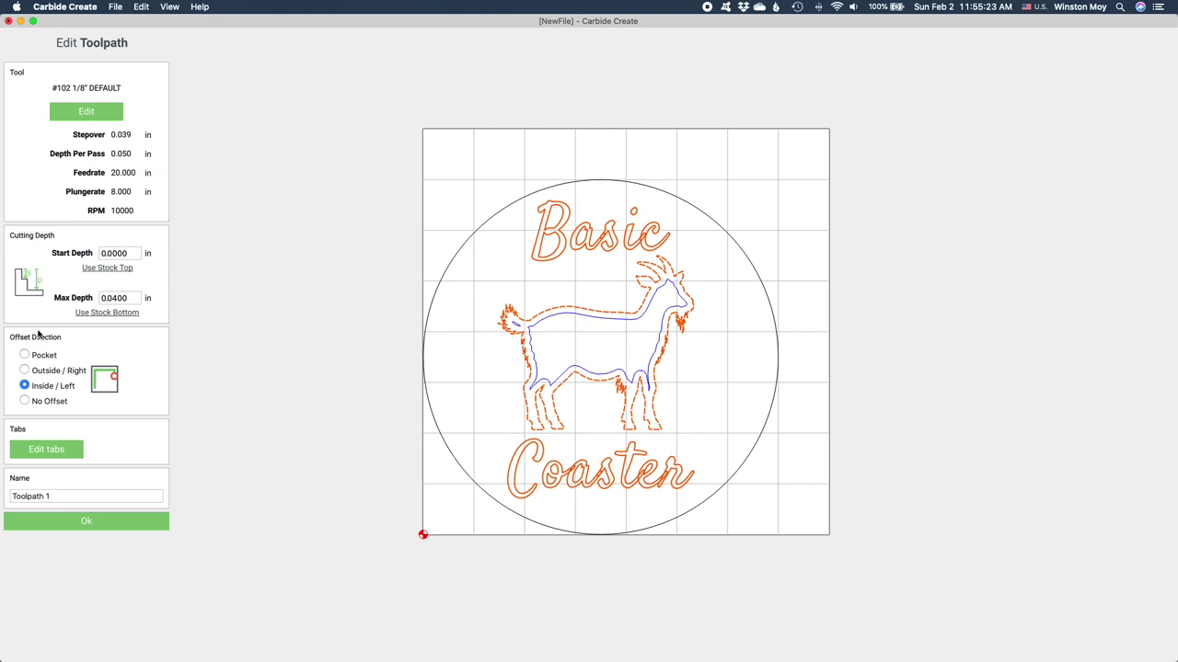
{"action": "left_click", "coordinate": [25, 356]}
{"action": "left_click", "coordinate": [87, 116]}
{"action": "left_click", "coordinate": [92, 80]}
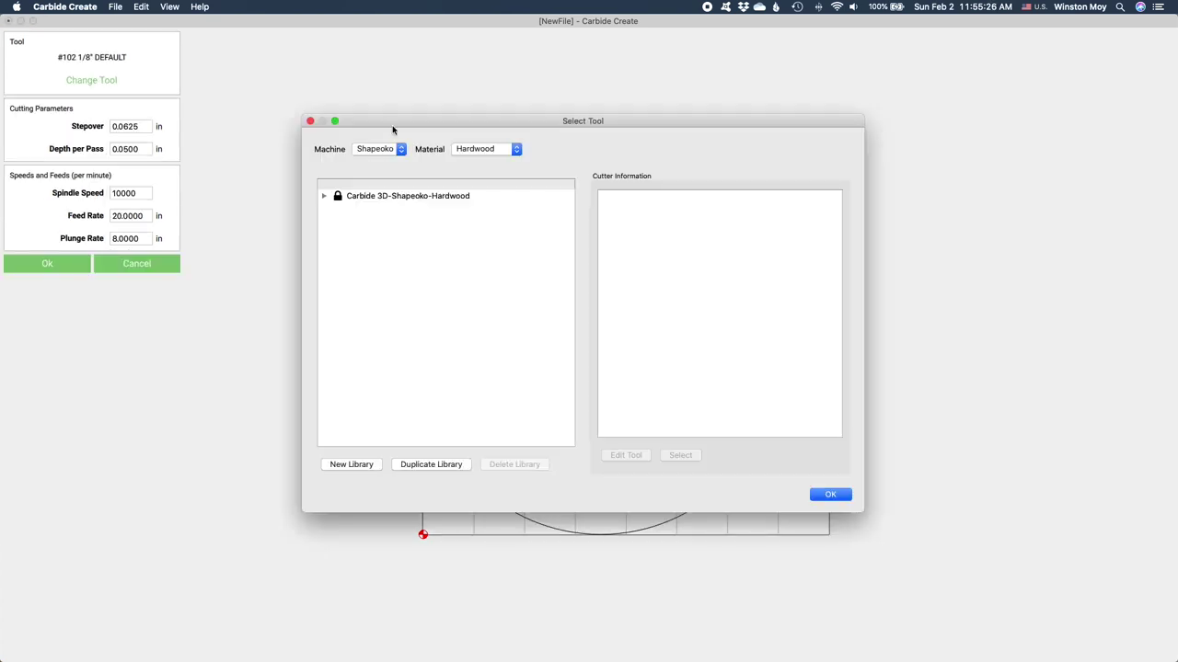
{"action": "left_click", "coordinate": [324, 195]}
{"action": "double_click", "coordinate": [362, 207]}
{"action": "left_click", "coordinate": [394, 229]}
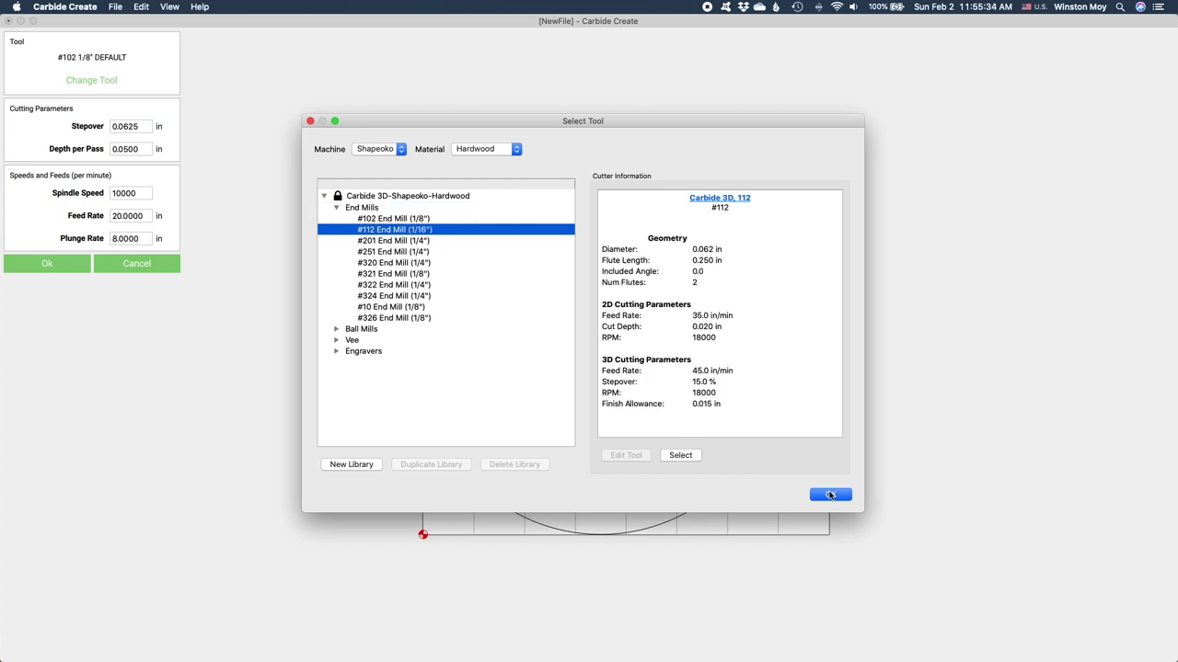
{"action": "left_click", "coordinate": [830, 494]}
- Reset the view and box-select the goat and lettering again
{"action": "scroll", "coordinate": [672, 278], "scroll_direction": "up", "scroll_amount": 10}
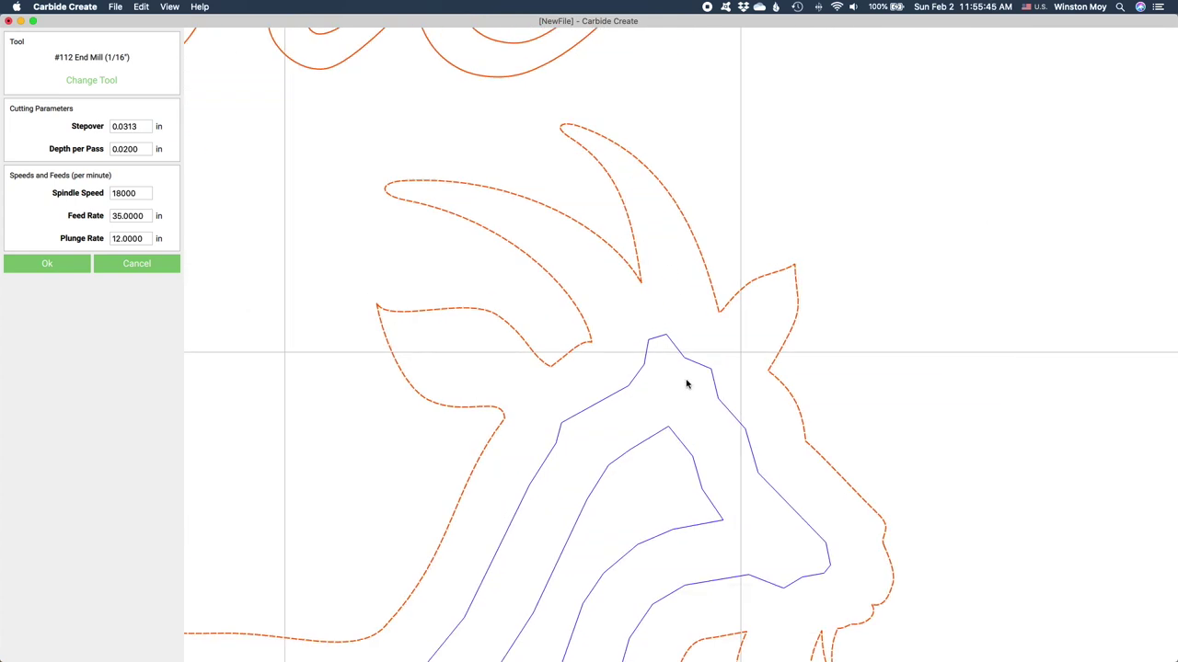
{"action": "left_click", "coordinate": [169, 6]}
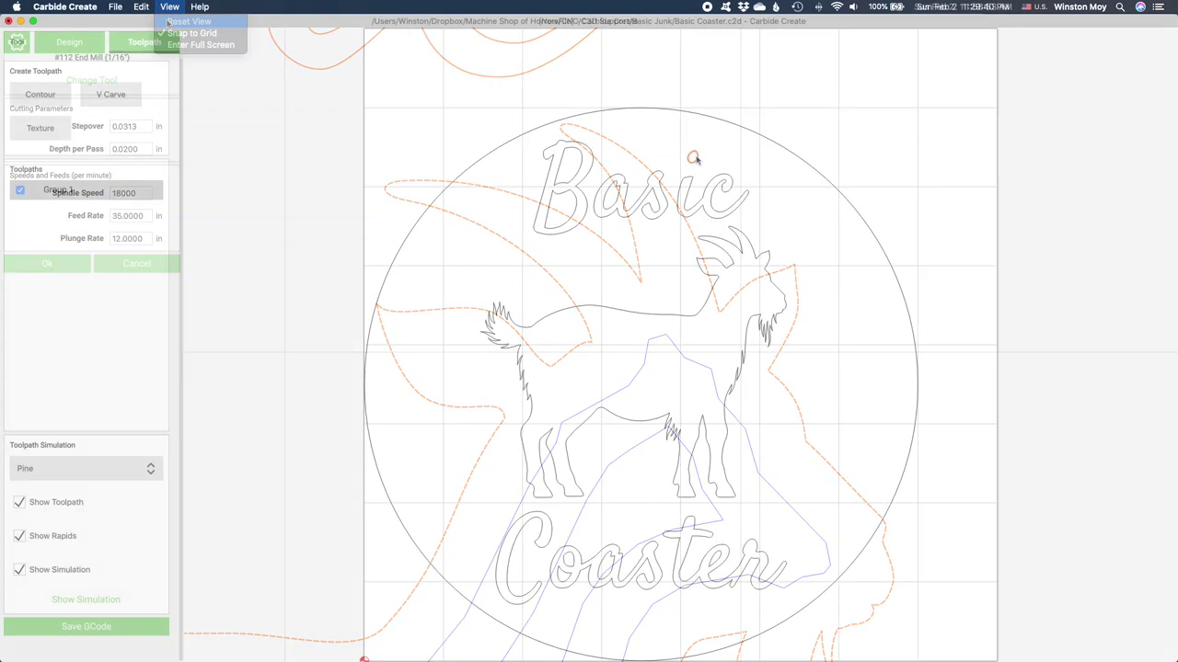
{"action": "left_click", "coordinate": [505, 163]}
{"action": "left_click_drag", "start_coordinate": [491, 161], "coordinate": [789, 583]}
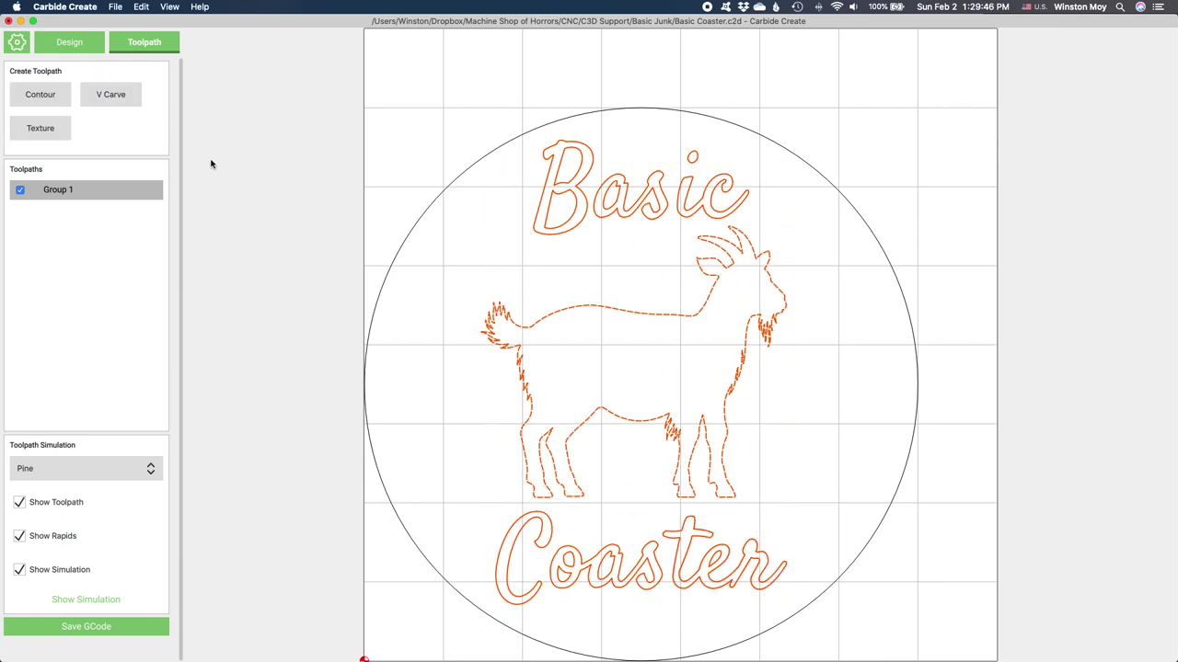
- Create a no-offset contour toolpath on the goat and lettering with 0.015 in max depth
{"action": "left_click", "coordinate": [48, 102]}
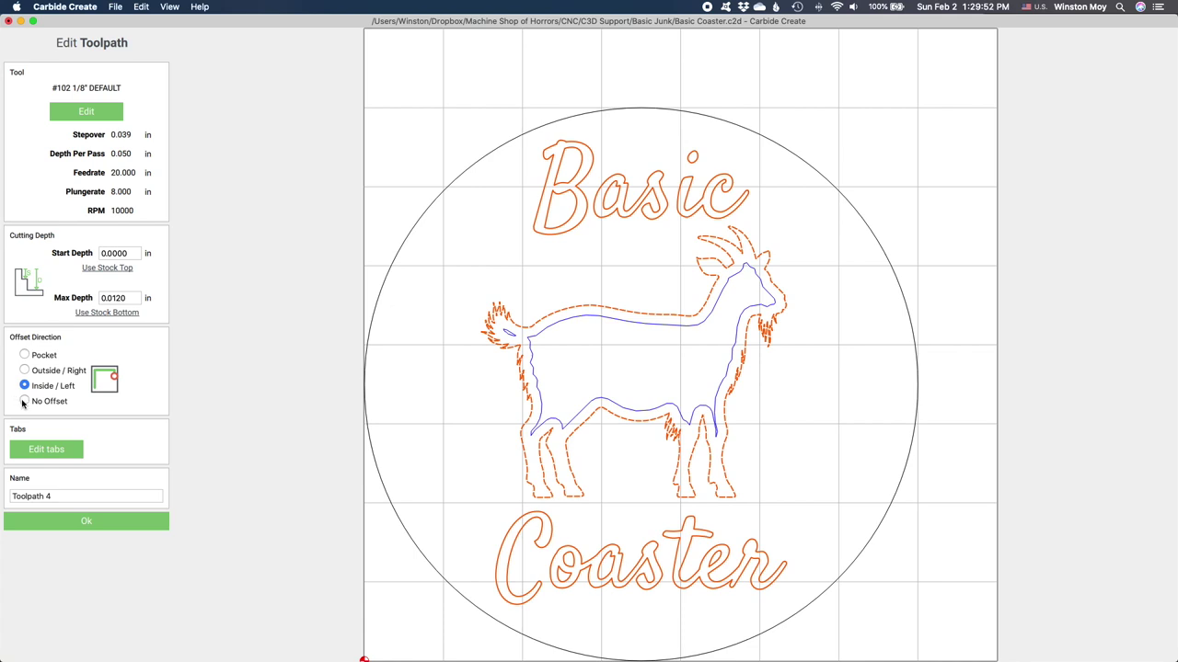
{"action": "left_click", "coordinate": [24, 402]}
{"action": "double_click", "coordinate": [116, 298]}
{"action": "left_click_drag", "start_coordinate": [117, 298], "coordinate": [133, 301]}
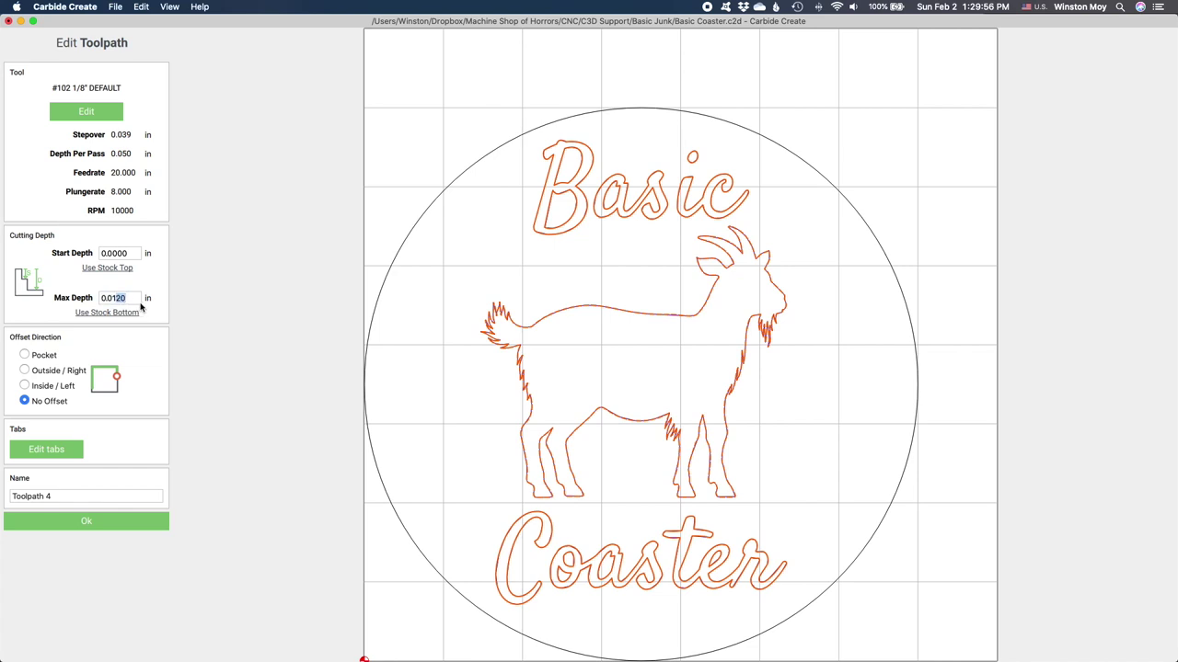
{"action": "type", "text": "5"}
{"action": "left_click", "coordinate": [212, 298]}
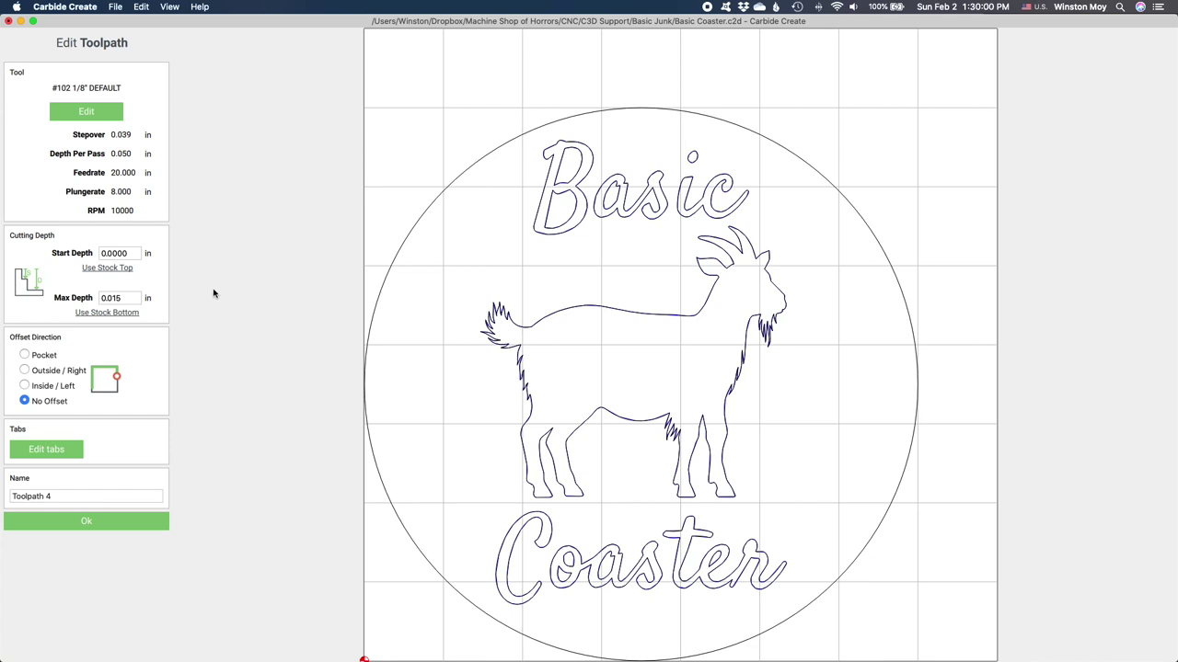
{"action": "left_click", "coordinate": [85, 113]}
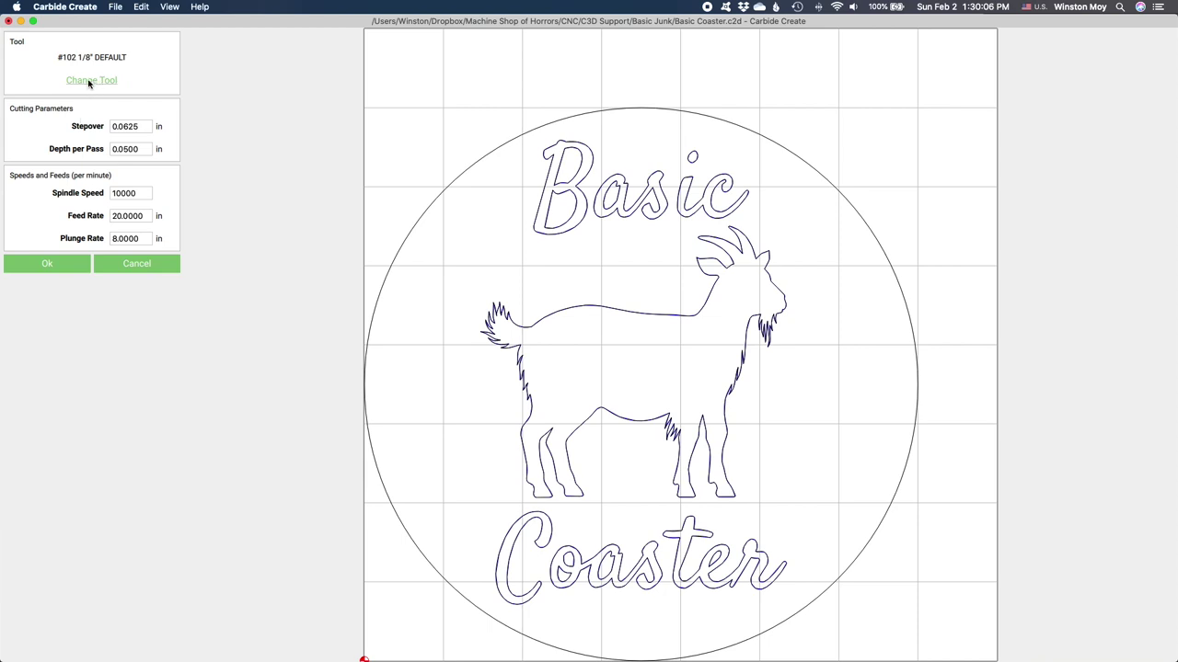
- Filter the tool library to Shapeoko and Hardwood and expand the Carbide 3D-Shapeoko-Hardwood library
{"action": "left_click", "coordinate": [89, 81]}
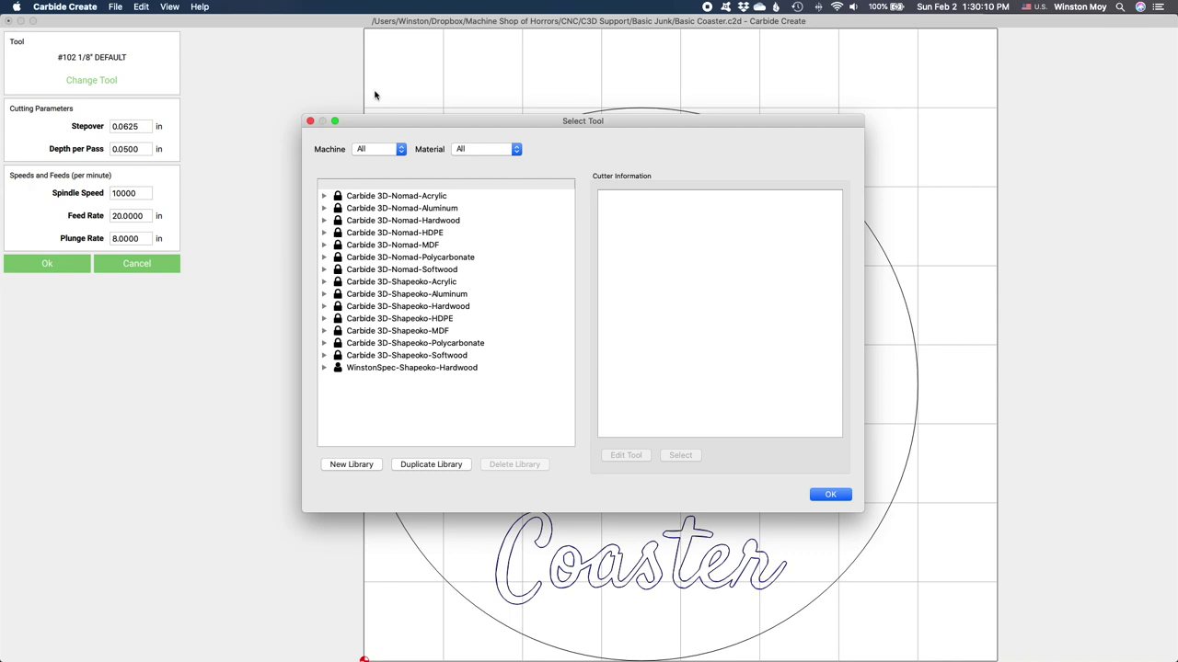
{"action": "left_click", "coordinate": [378, 149]}
{"action": "left_click", "coordinate": [384, 170]}
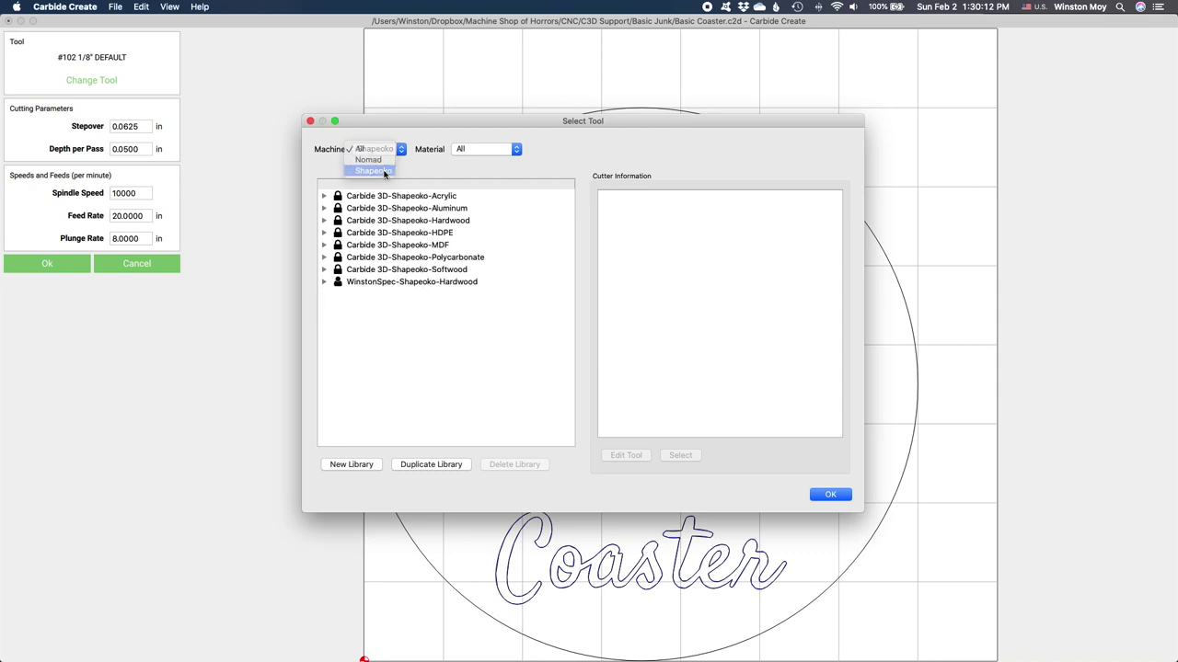
{"action": "left_click", "coordinate": [480, 153]}
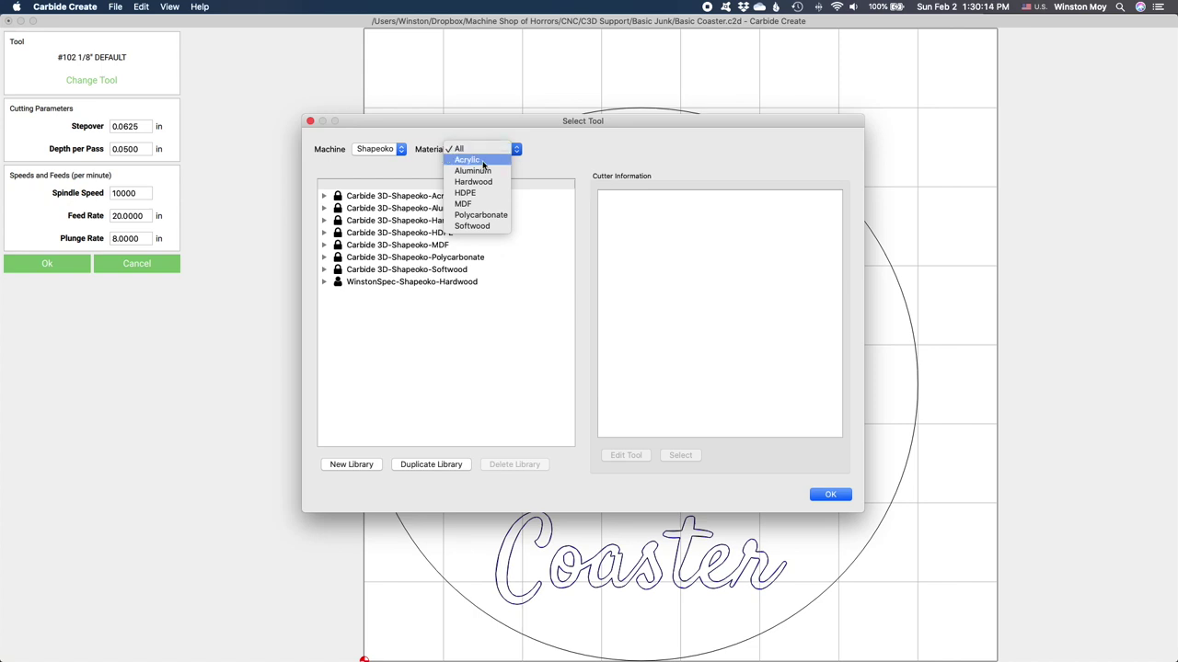
{"action": "left_click", "coordinate": [481, 182]}
{"action": "left_click", "coordinate": [324, 196]}
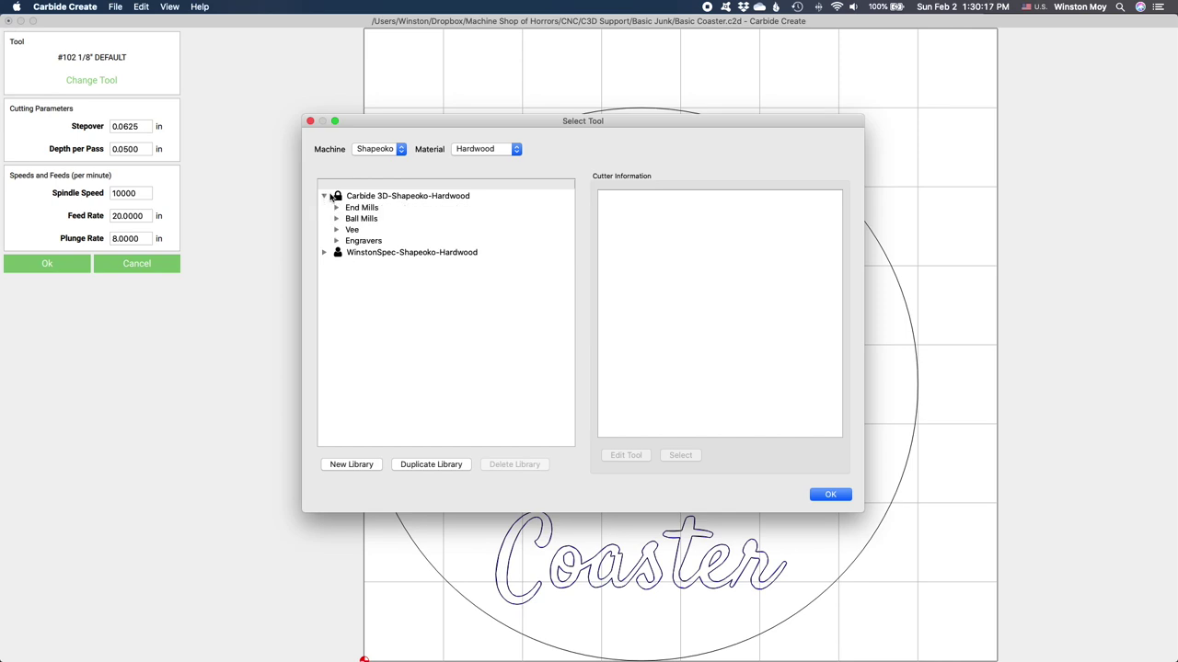
- Duplicate the Shapeoko hardwood library as a new Hardwood/Shapeoko personal library with a custom name
{"action": "left_click", "coordinate": [427, 467]}
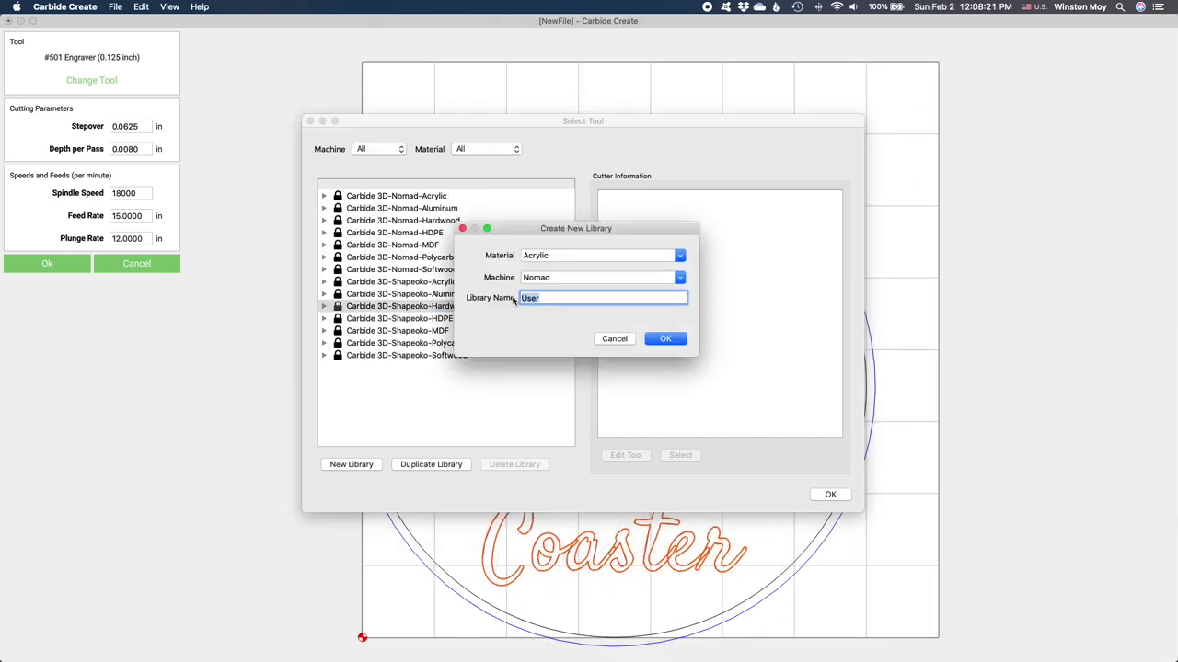
{"action": "left_click", "coordinate": [603, 255]}
{"action": "left_click", "coordinate": [606, 285]}
{"action": "left_click", "coordinate": [603, 277]}
{"action": "left_click", "coordinate": [552, 295]}
{"action": "key", "text": "Tab"}
{"action": "type", "text": "WinstonSpec"}
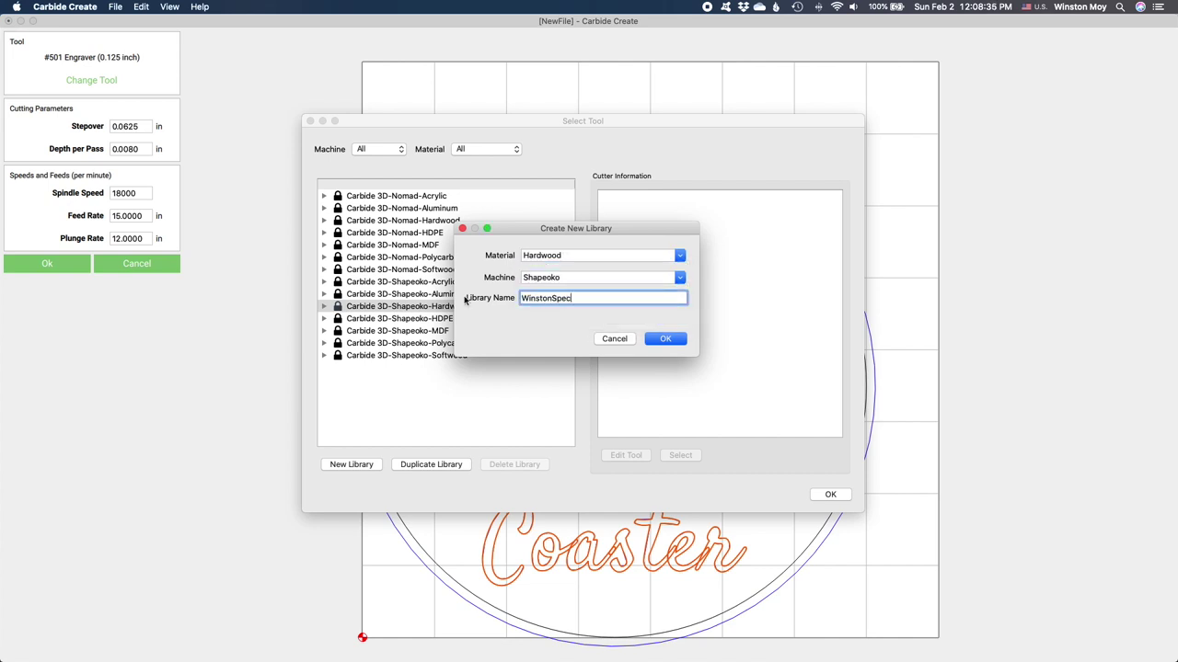
{"action": "left_click", "coordinate": [680, 342]}
- Choose the #102 End Mill (1/8") from the new library, then show the About window
{"action": "left_click", "coordinate": [403, 368]}
{"action": "left_click", "coordinate": [323, 368]}
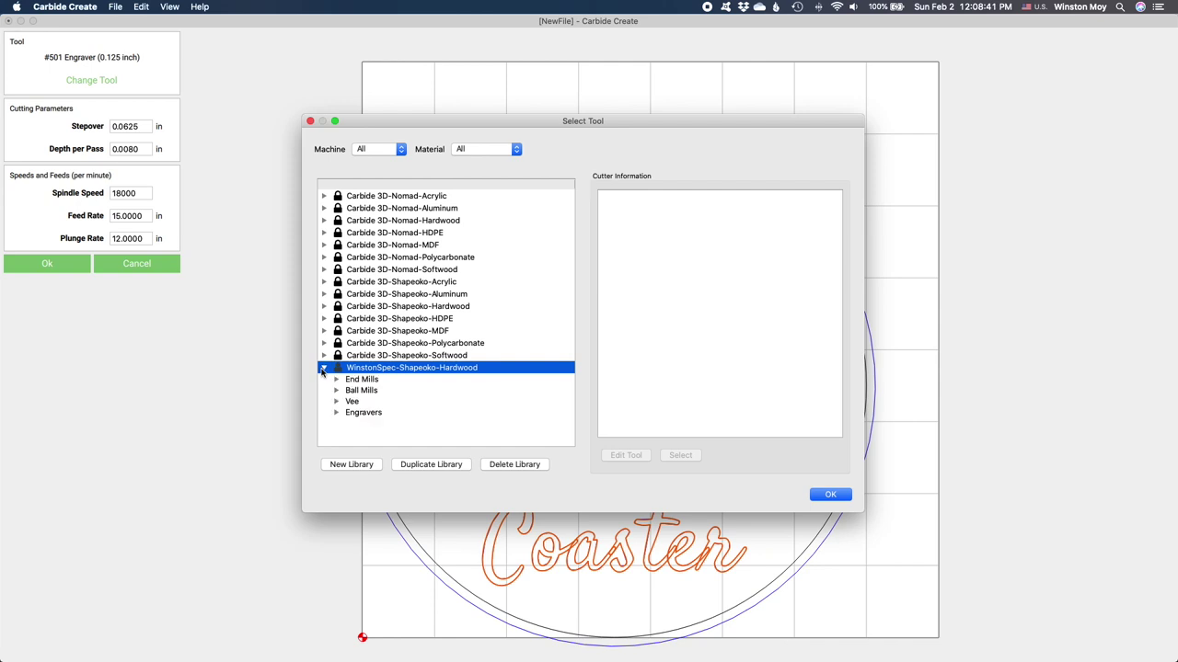
{"action": "left_click", "coordinate": [337, 380]}
{"action": "left_click", "coordinate": [390, 390]}
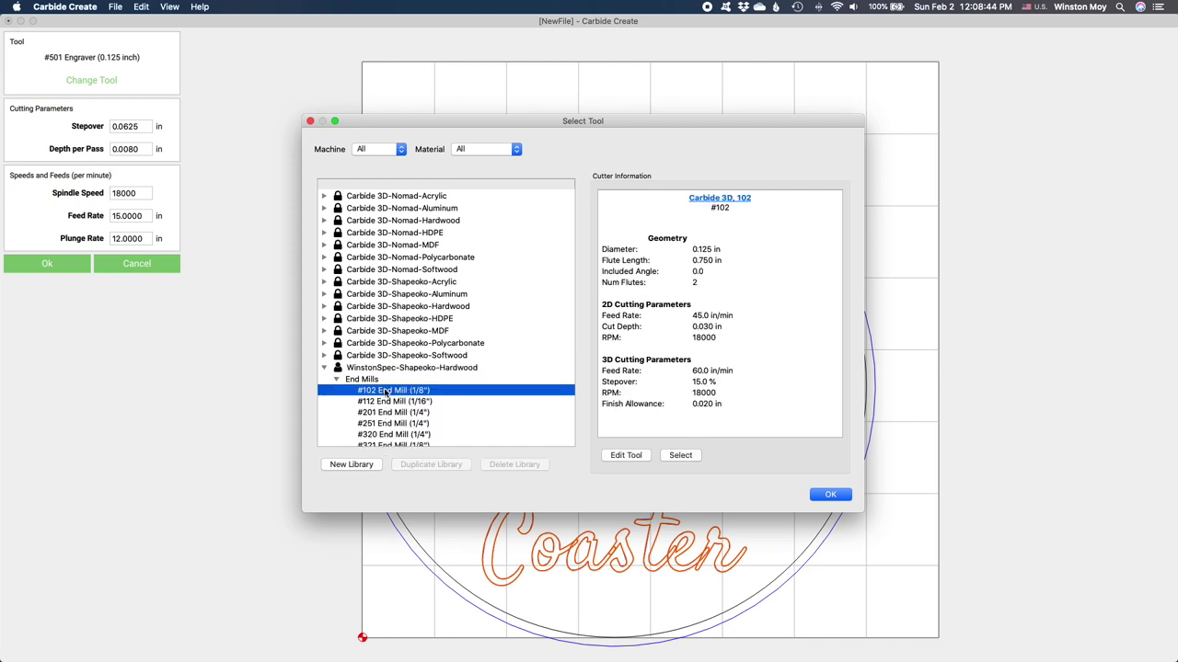
{"action": "left_click", "coordinate": [626, 455]}
{"action": "left_click", "coordinate": [609, 456]}
{"action": "key", "text": "Return"}
{"action": "left_click", "coordinate": [65, 7]}
{"action": "left_click", "coordinate": [67, 18]}
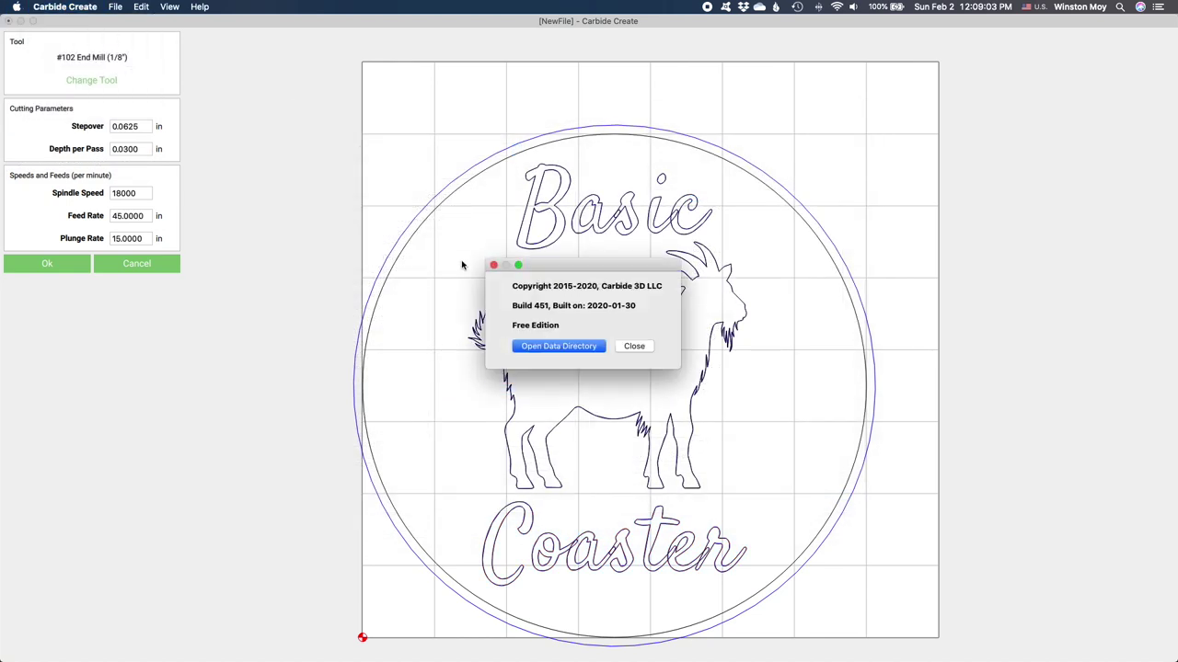
- Open the new hardwood library's CSV from the data directory's tools folder in Excel, zoomed in
{"action": "left_click", "coordinate": [555, 349]}
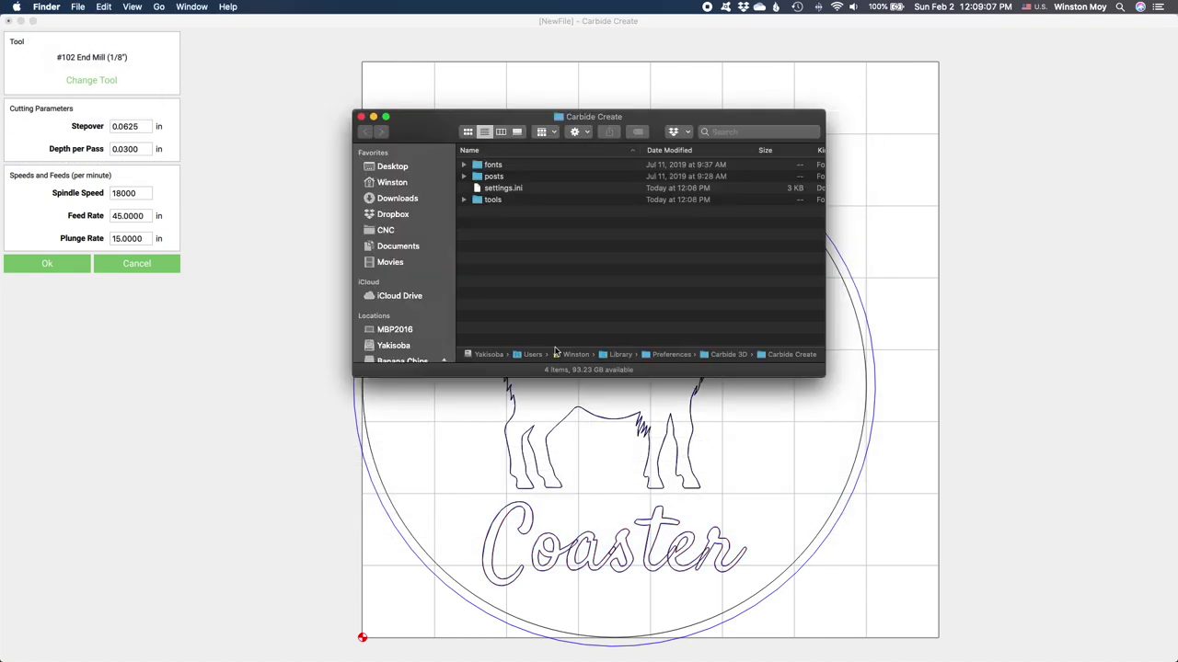
{"action": "double_click", "coordinate": [493, 200]}
{"action": "left_click", "coordinate": [504, 167]}
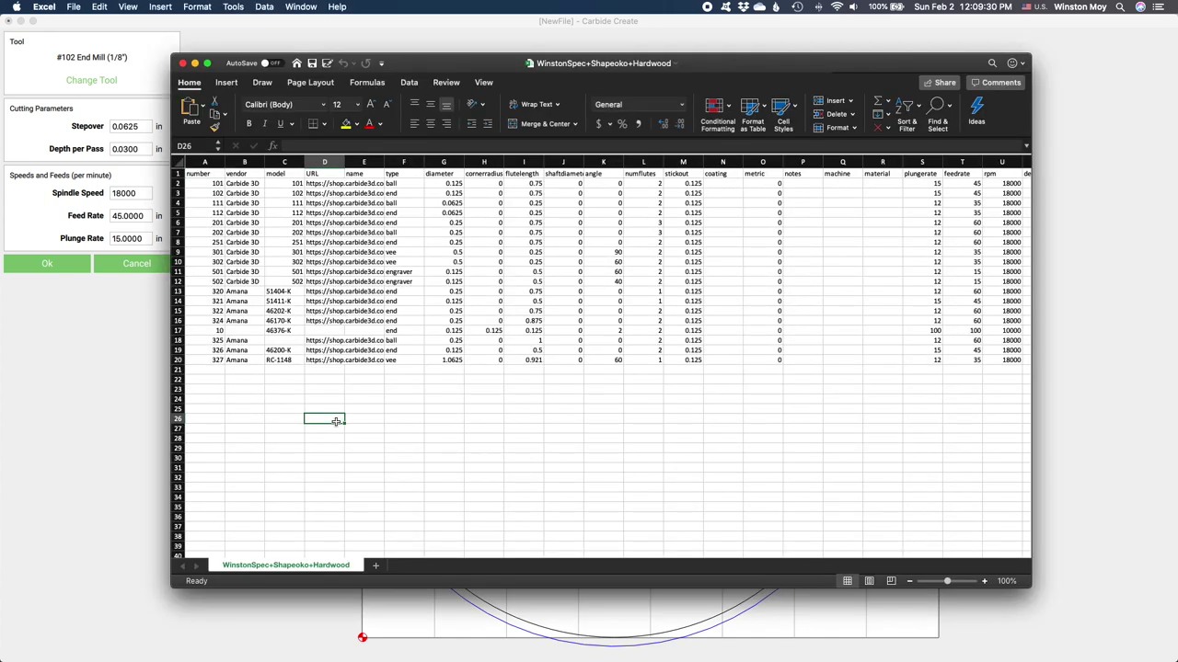
{"action": "left_click", "coordinate": [986, 582]}
{"action": "left_click", "coordinate": [986, 582]}
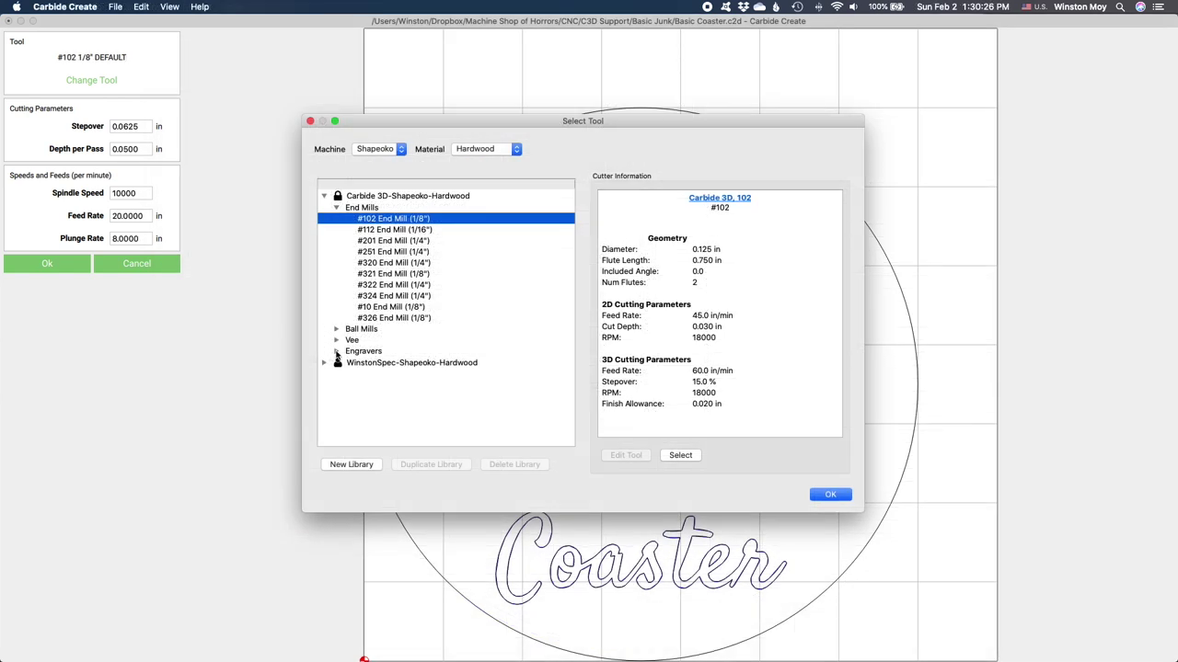
- Switch the toolpath to the #501 Engraver (0.125 inch) and rename it Engraving
{"action": "left_click", "coordinate": [336, 351]}
{"action": "left_click", "coordinate": [385, 363]}
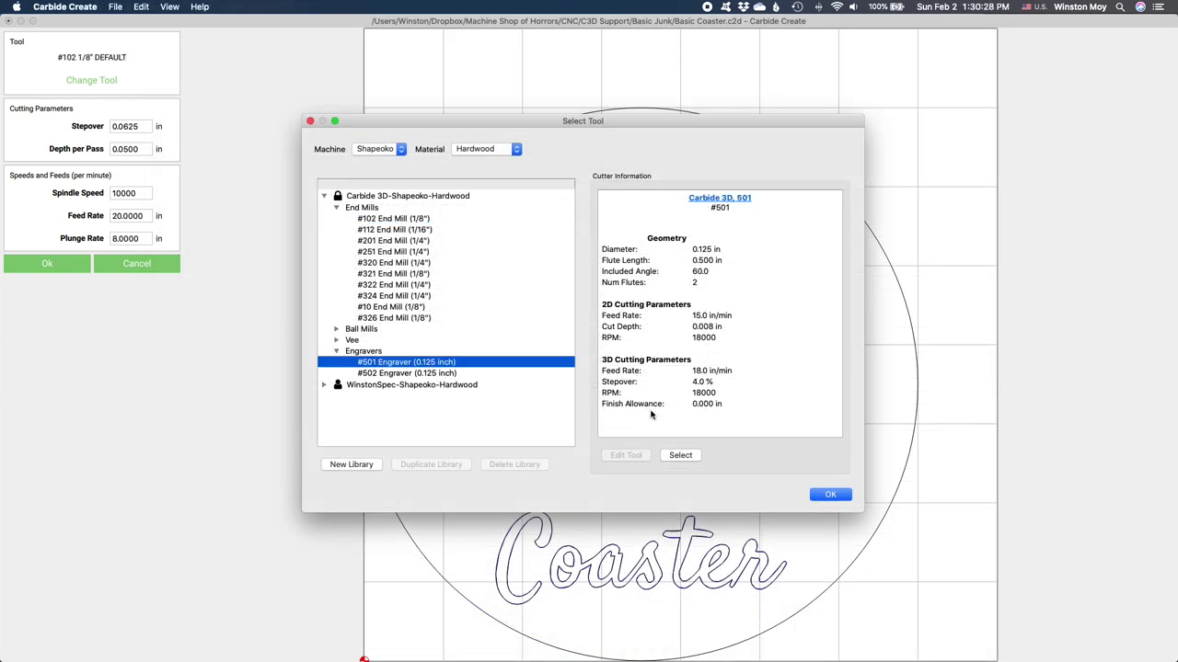
{"action": "left_click", "coordinate": [681, 456]}
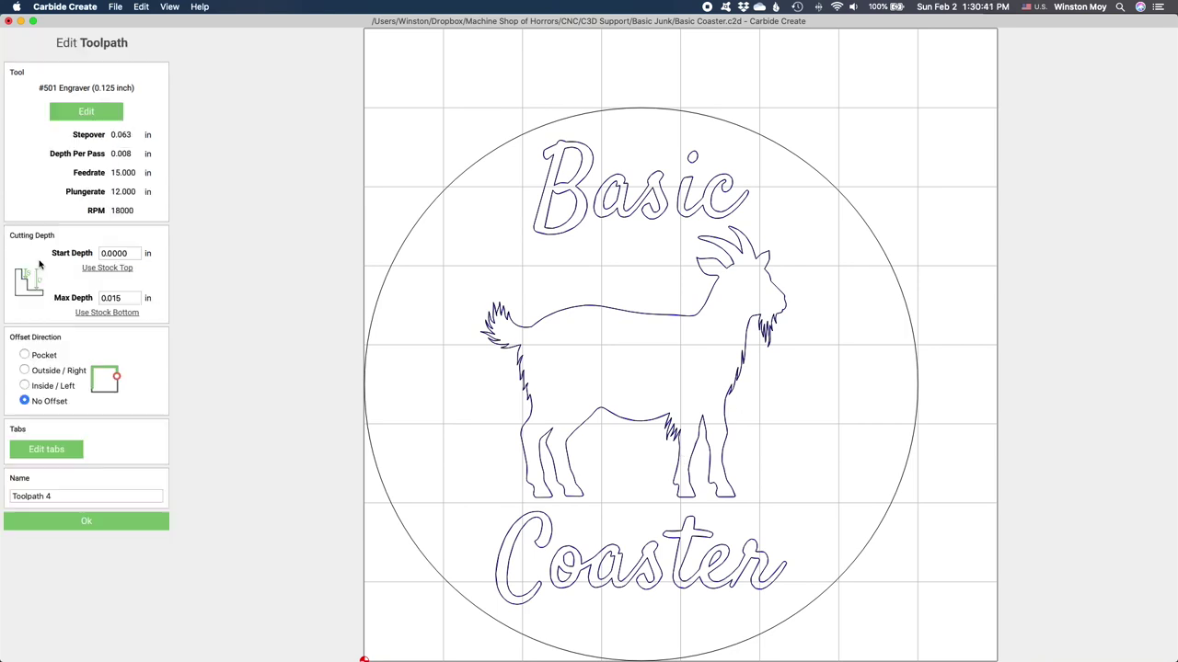
{"action": "triple_click", "coordinate": [85, 494]}
{"action": "type", "text": "Engraving"}
{"action": "left_click", "coordinate": [86, 520]}
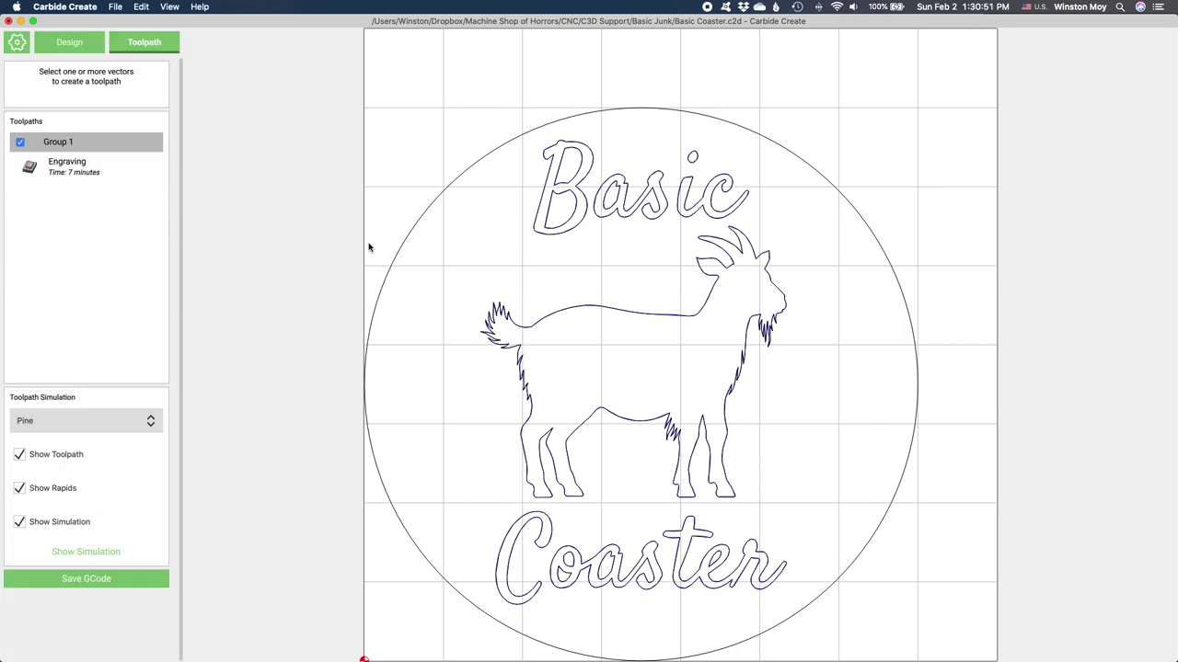
- Start an outside contour toolpath on the outer circle
{"action": "left_click", "coordinate": [404, 245]}
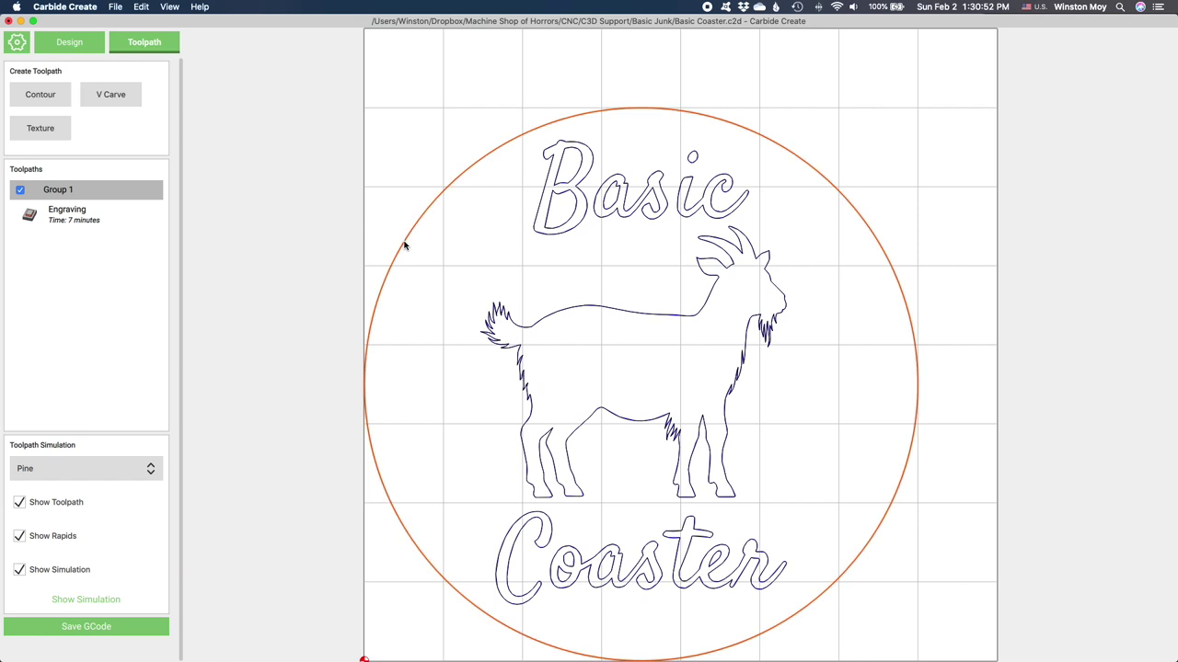
{"action": "left_click", "coordinate": [39, 96]}
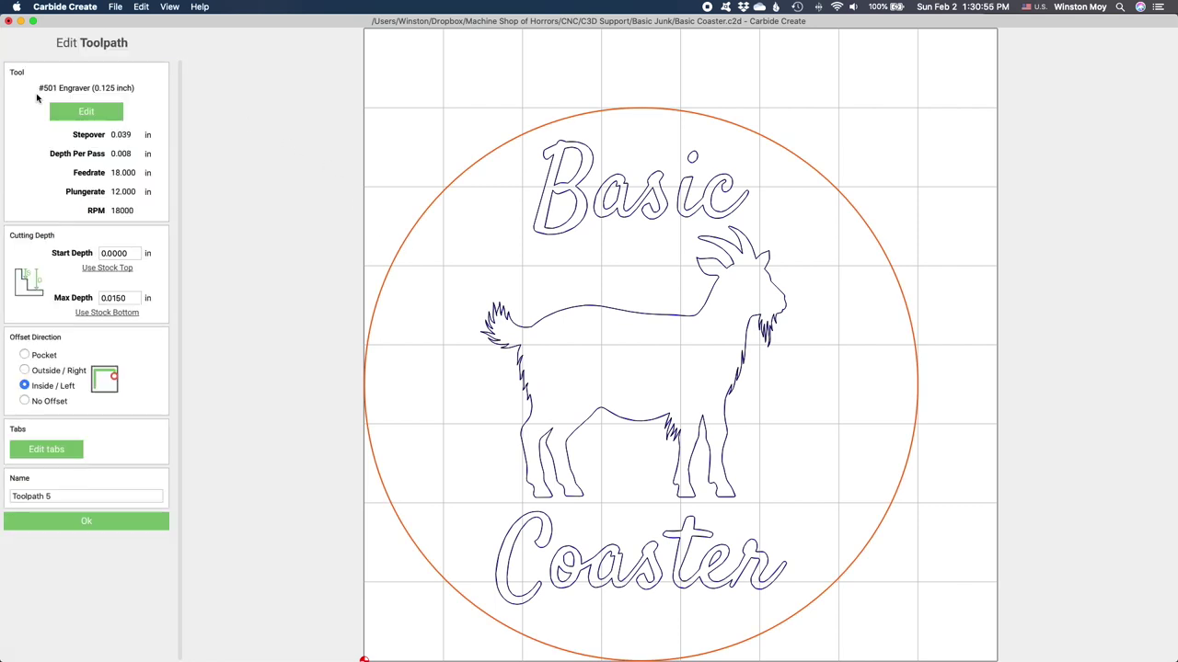
{"action": "left_click", "coordinate": [24, 371]}
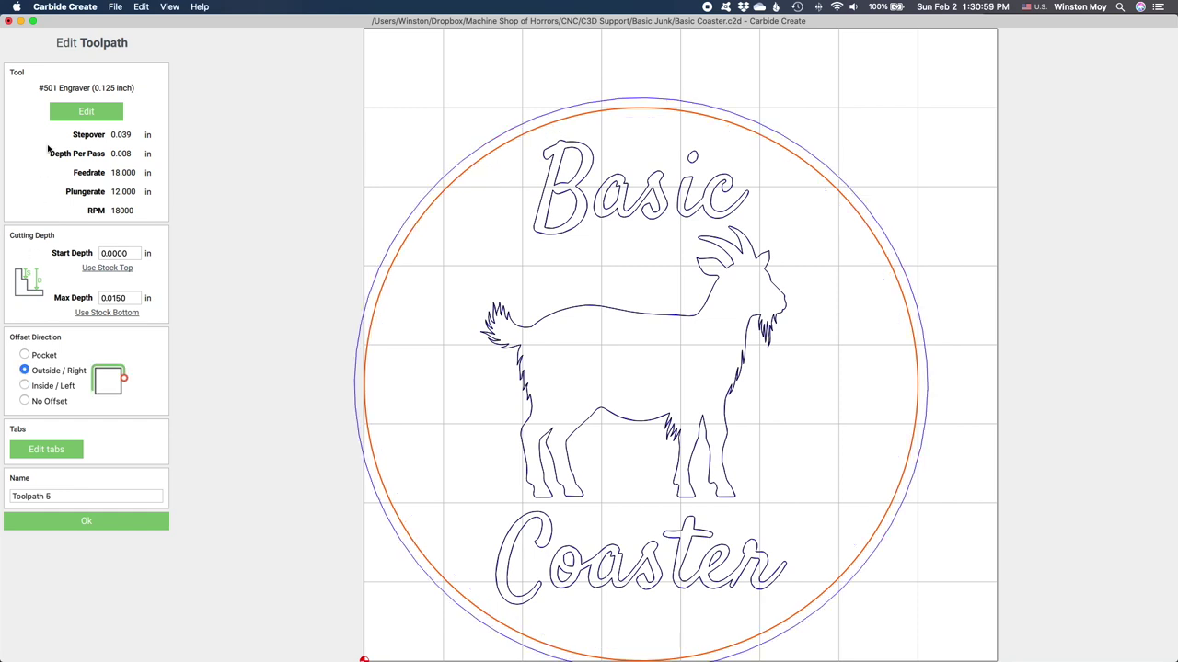
- Change the contour's tool to the #102 End Mill (1/8") from the Shapeoko hardwood library
{"action": "left_click", "coordinate": [72, 110]}
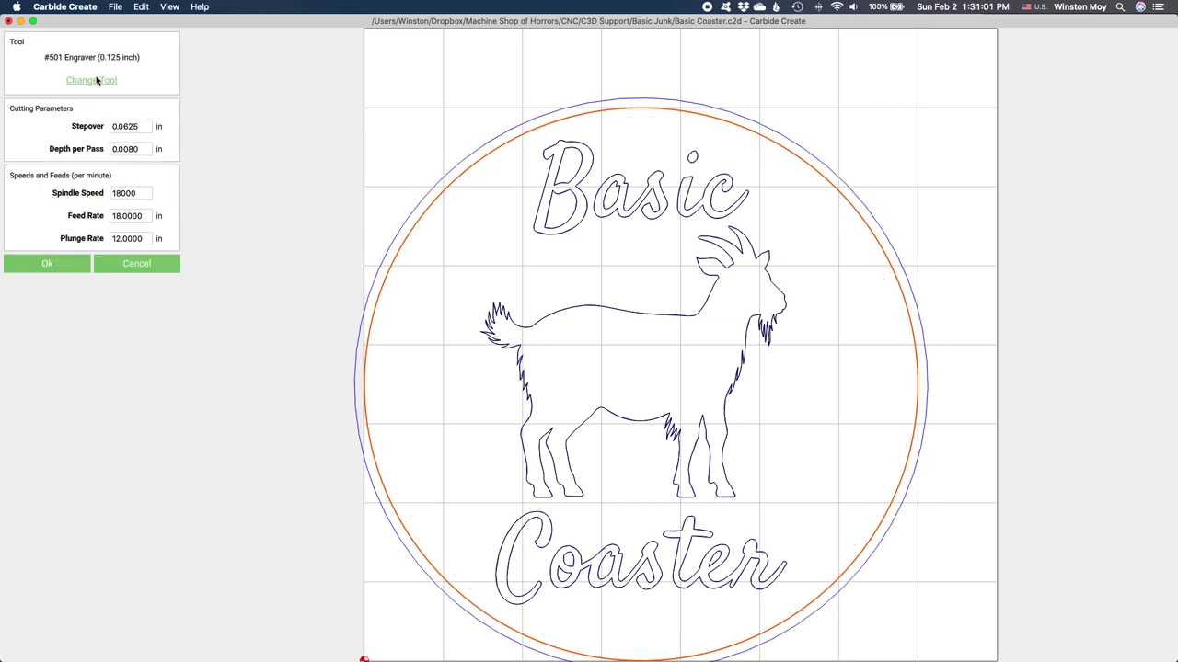
{"action": "left_click", "coordinate": [91, 80]}
{"action": "left_click", "coordinate": [324, 196]}
{"action": "left_click", "coordinate": [337, 208]}
{"action": "left_click", "coordinate": [394, 219]}
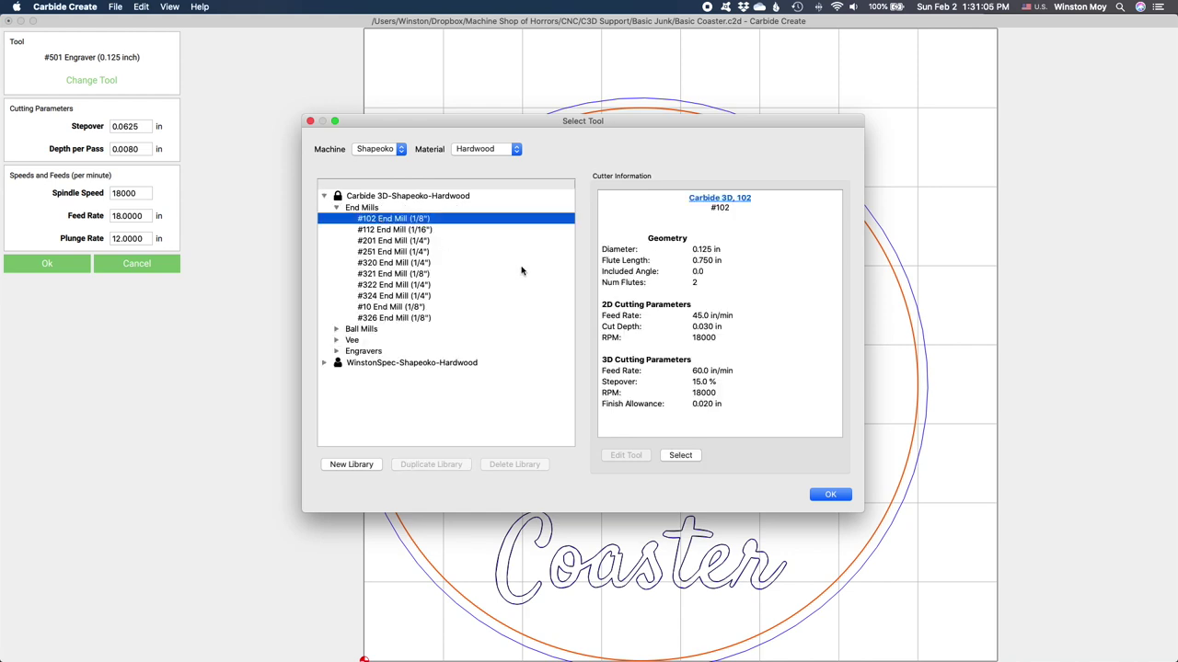
{"action": "left_click", "coordinate": [683, 455]}
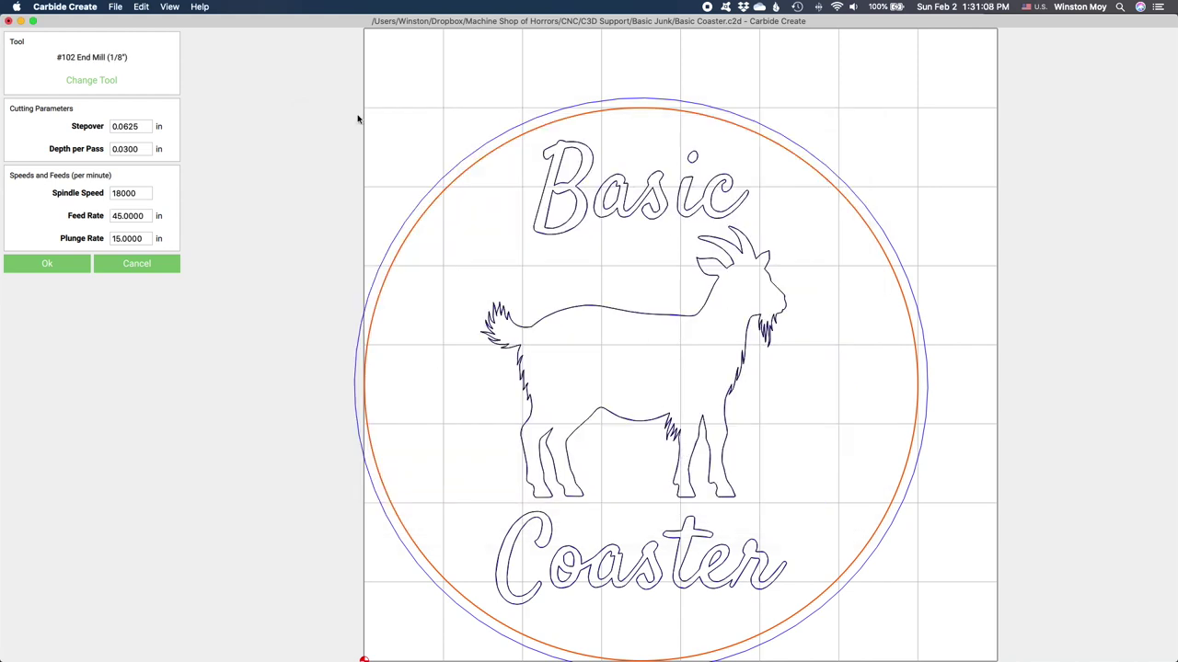
{"action": "left_click", "coordinate": [39, 264]}
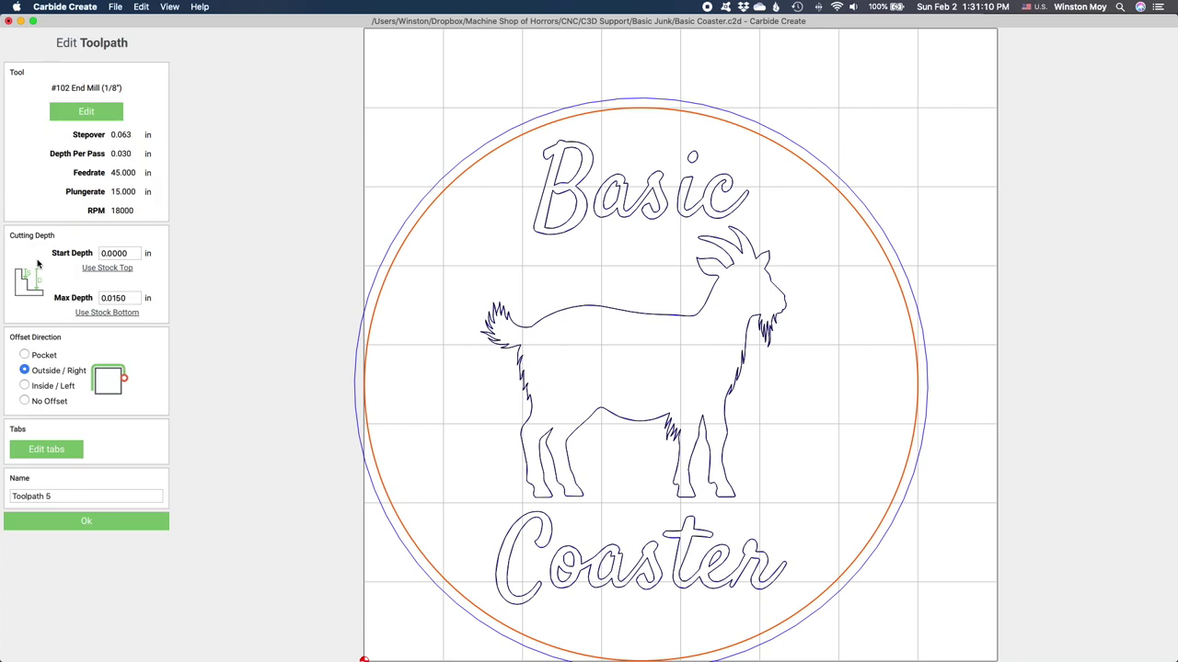
- Cut through to the stock bottom and name the toolpath Cutout
{"action": "left_click", "coordinate": [108, 313]}
{"action": "left_click_drag", "start_coordinate": [82, 493], "coordinate": [2, 494]}
{"action": "type", "text": "Cutout"}
{"action": "left_click", "coordinate": [81, 521]}
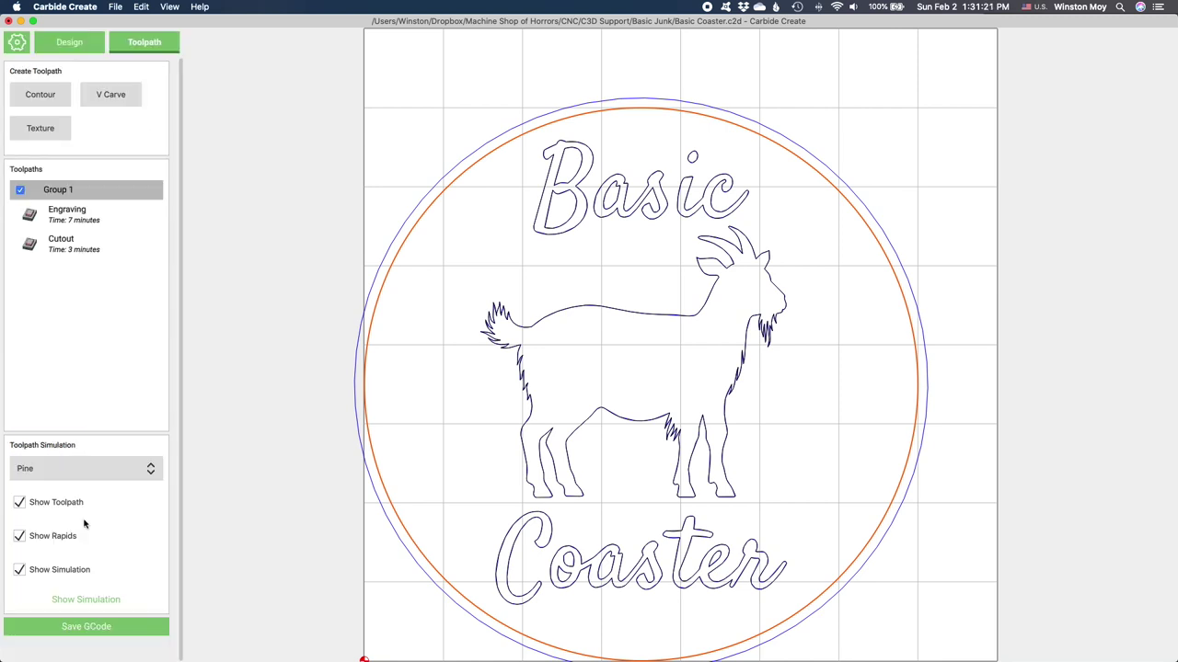
- Simulate the engraving and cutout toolpaths on pine
{"action": "left_click", "coordinate": [98, 599]}
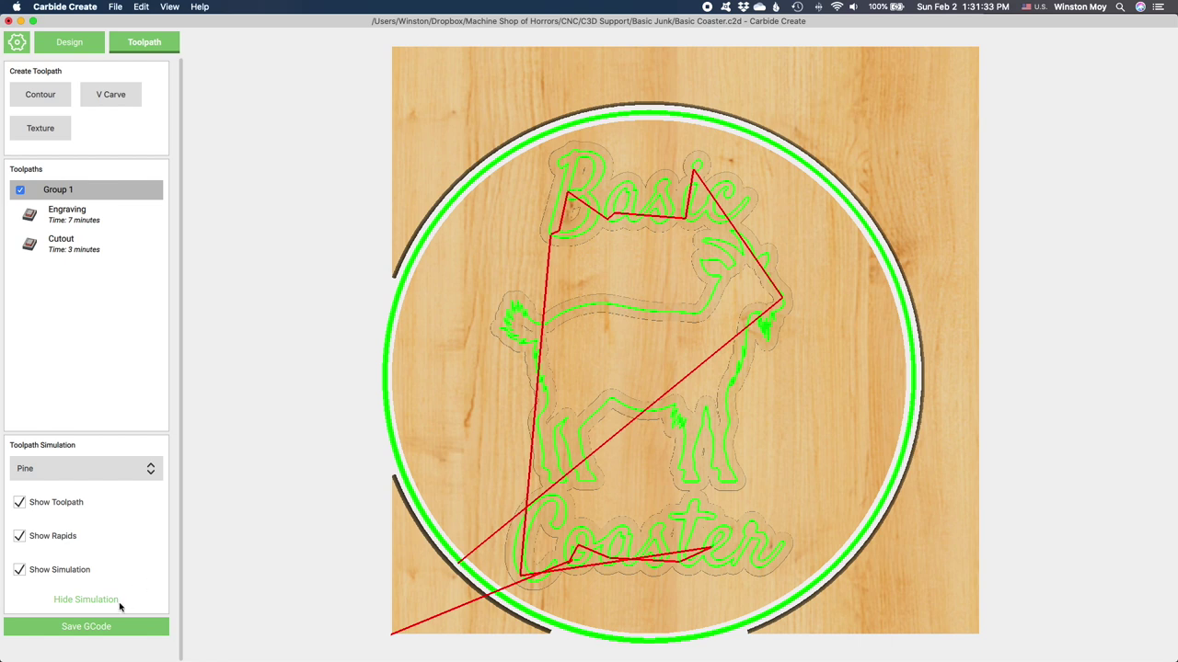
{"action": "left_click", "coordinate": [109, 623]}
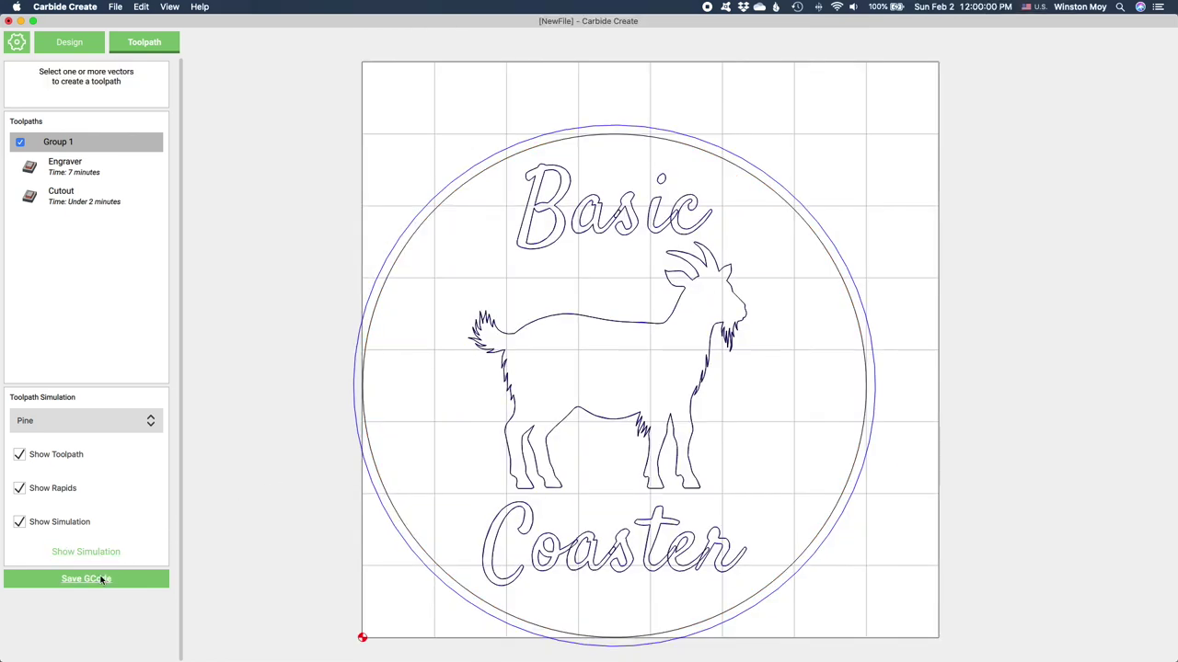
- Export the full-job G-code as Goat Coaster_Full
{"action": "left_click", "coordinate": [103, 579]}
{"action": "type", "text": "Goat Coaster"}
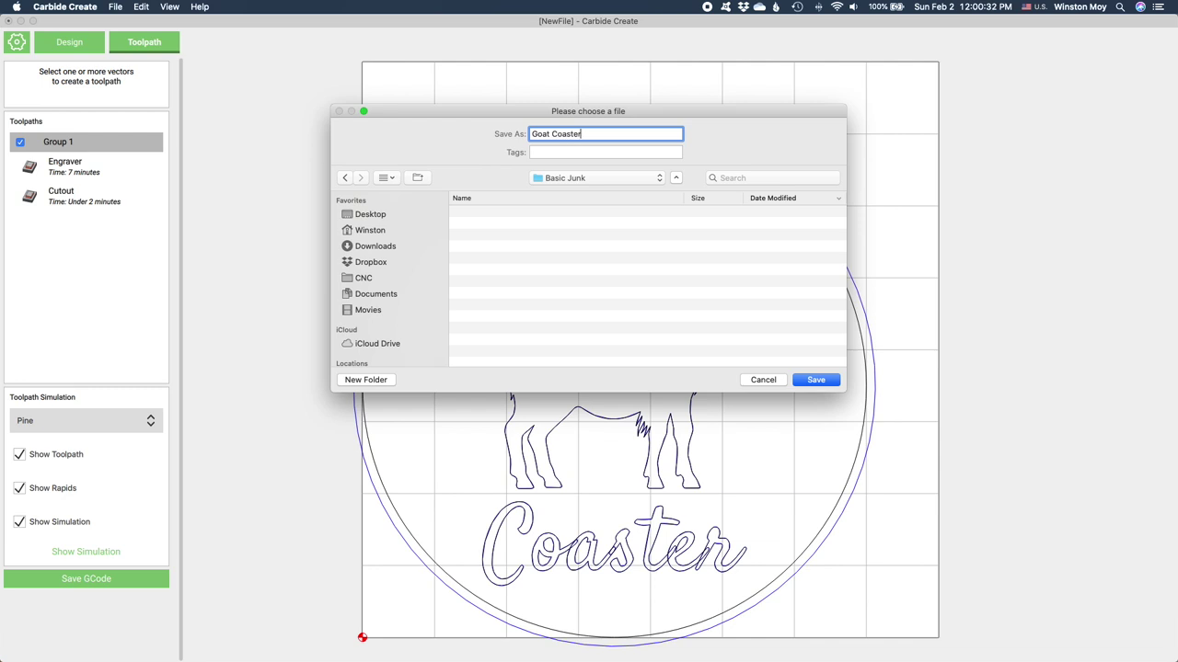
{"action": "type", "text": " Full"}
{"action": "key", "text": "Return"}
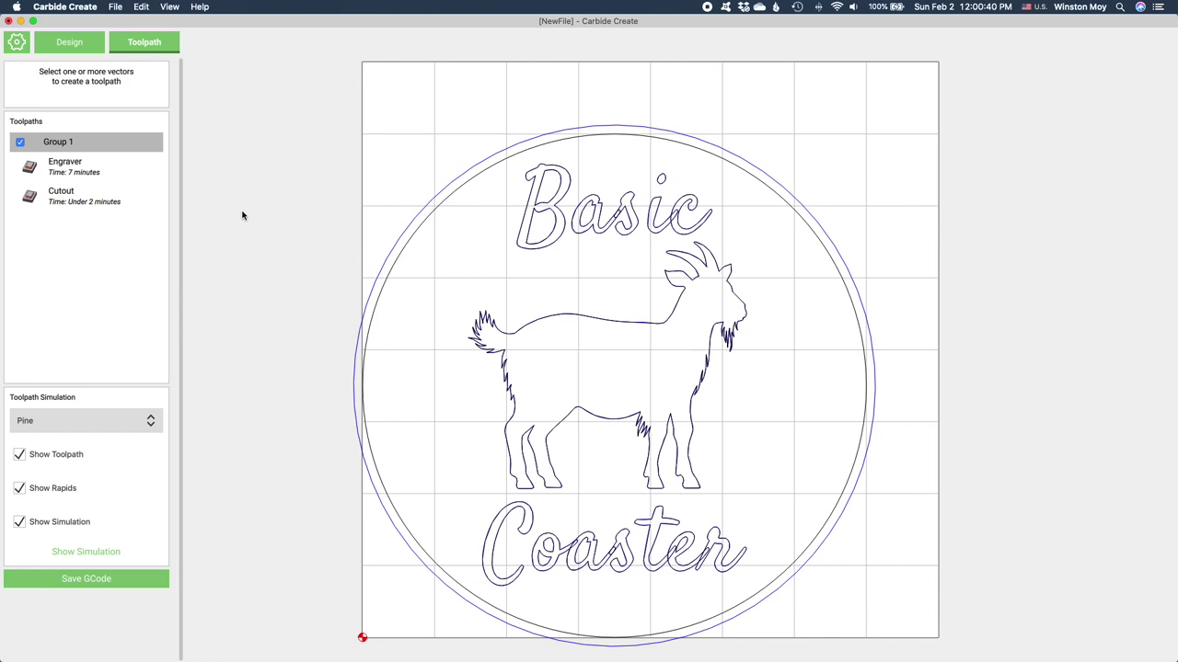
- Disable the Cutout toolpath and export engraving-only G-code as Goat Coaster_Engraving
{"action": "left_click", "coordinate": [79, 199]}
{"action": "right_click", "coordinate": [79, 200]}
{"action": "left_click", "coordinate": [102, 218]}
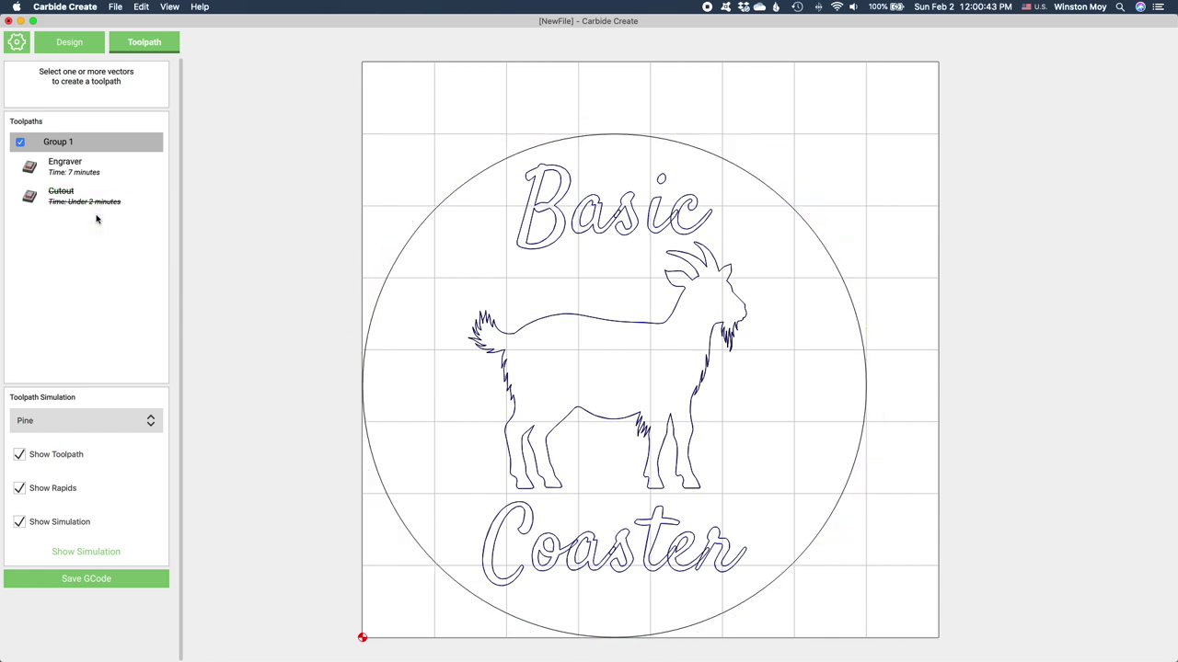
{"action": "left_click", "coordinate": [83, 578]}
{"action": "left_click", "coordinate": [595, 135]}
{"action": "key", "text": "alt+shift+Left"}
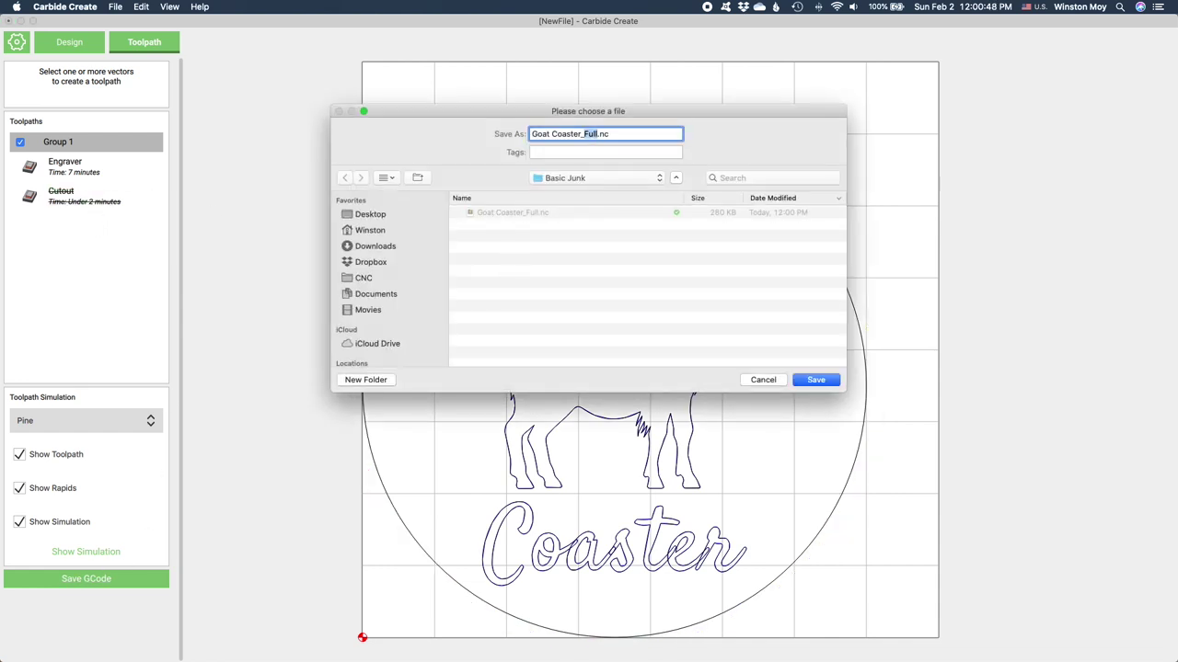
{"action": "type", "text": "Enmgraving"}
{"action": "key", "text": "Left"}
{"action": "key", "text": "Left"}
{"action": "key", "text": "Left"}
{"action": "key", "text": "Left"}
{"action": "key", "text": "Left"}
{"action": "key", "text": "Left"}
{"action": "key", "text": "Left"}
{"action": "key", "text": "BackSpace"}
{"action": "left_click", "coordinate": [816, 380]}
- Disable Engraver, re-enable Cutout, and export the cutout-only G-code file
{"action": "right_click", "coordinate": [96, 167]}
{"action": "left_click", "coordinate": [111, 188]}
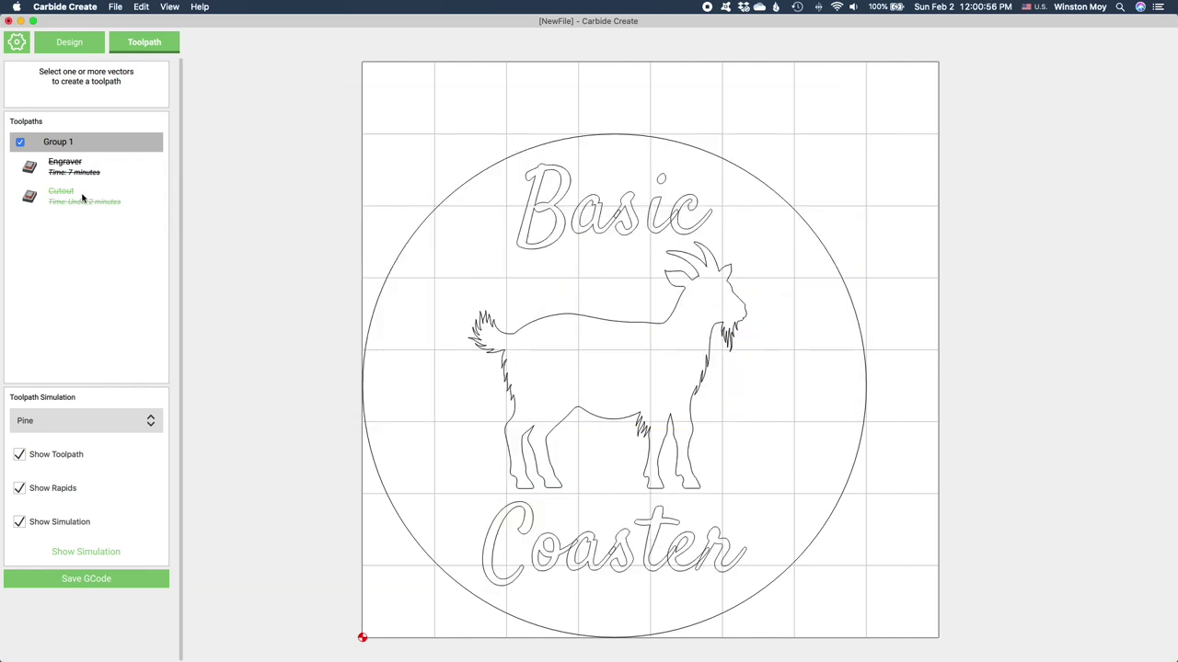
{"action": "right_click", "coordinate": [79, 192]}
{"action": "left_click", "coordinate": [113, 211]}
{"action": "left_click", "coordinate": [90, 580]}
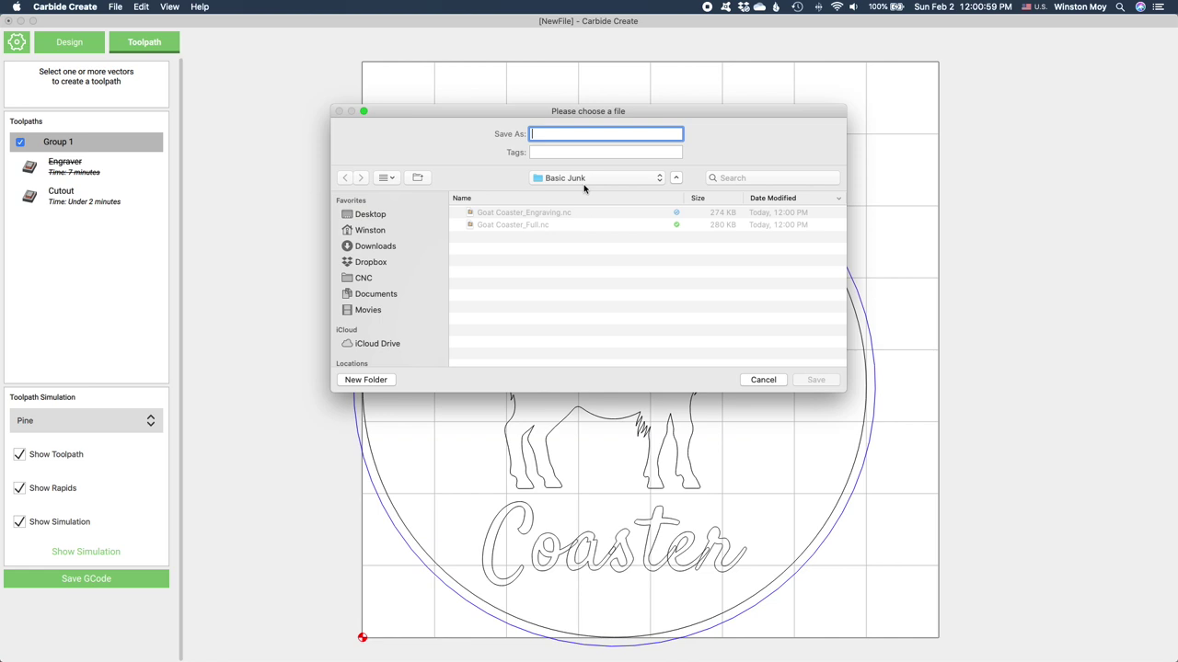
{"action": "left_click", "coordinate": [523, 213]}
{"action": "left_click_drag", "start_coordinate": [582, 135], "coordinate": [622, 136]}
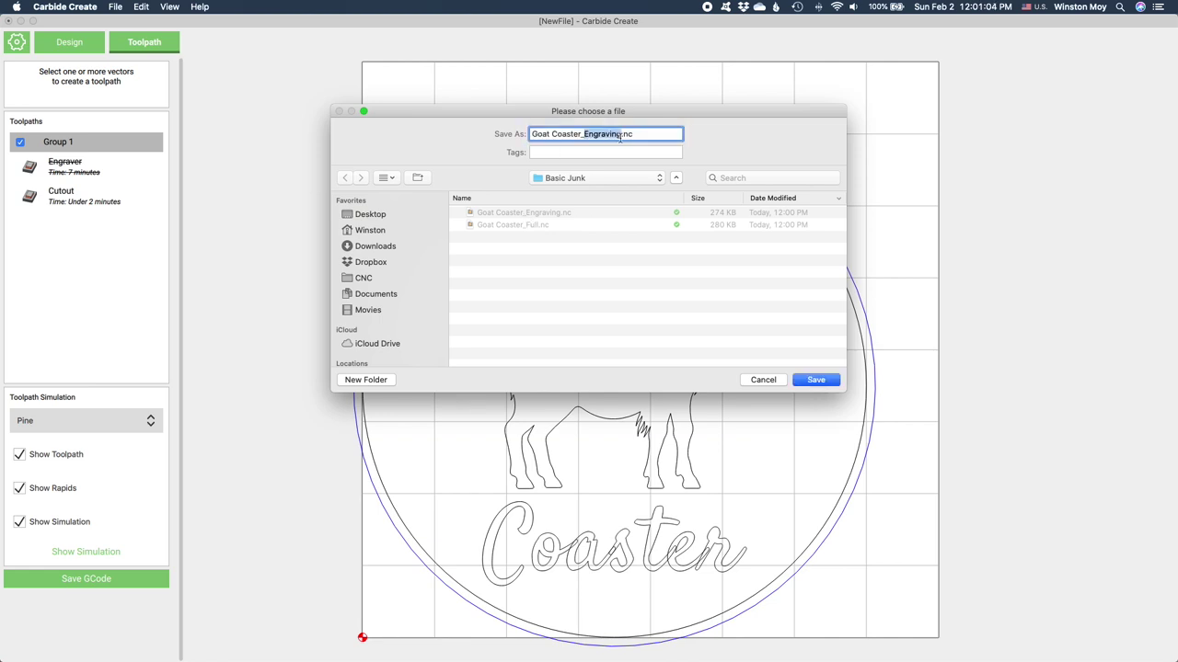
{"action": "type", "text": "Full"}
{"action": "key", "text": "Return"}
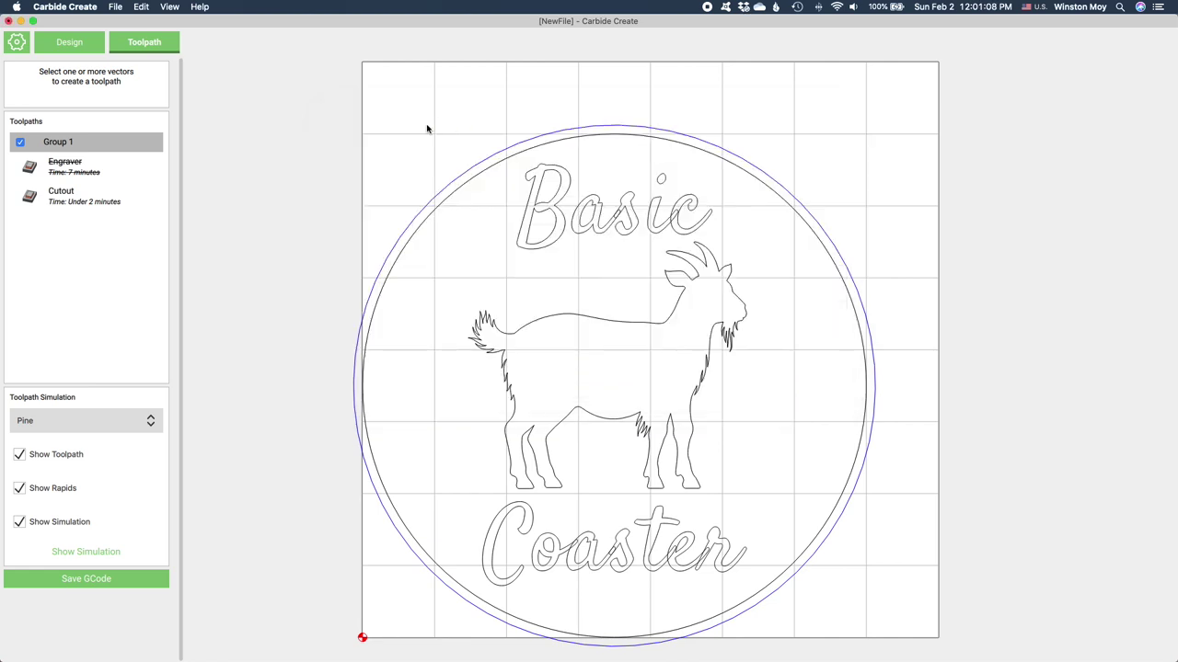